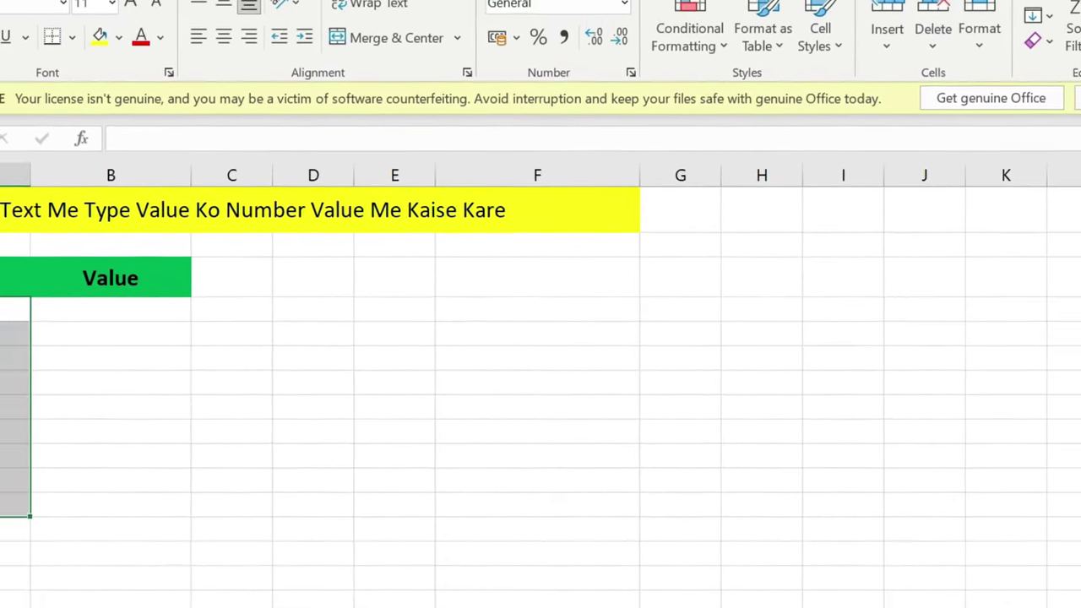
Select A4:A11 and open Format Cells for them with the Text number category.
{"action": "left_click", "coordinate": [152, 385]}
{"action": "left_click_drag", "start_coordinate": [35, 316], "coordinate": [60, 494]}
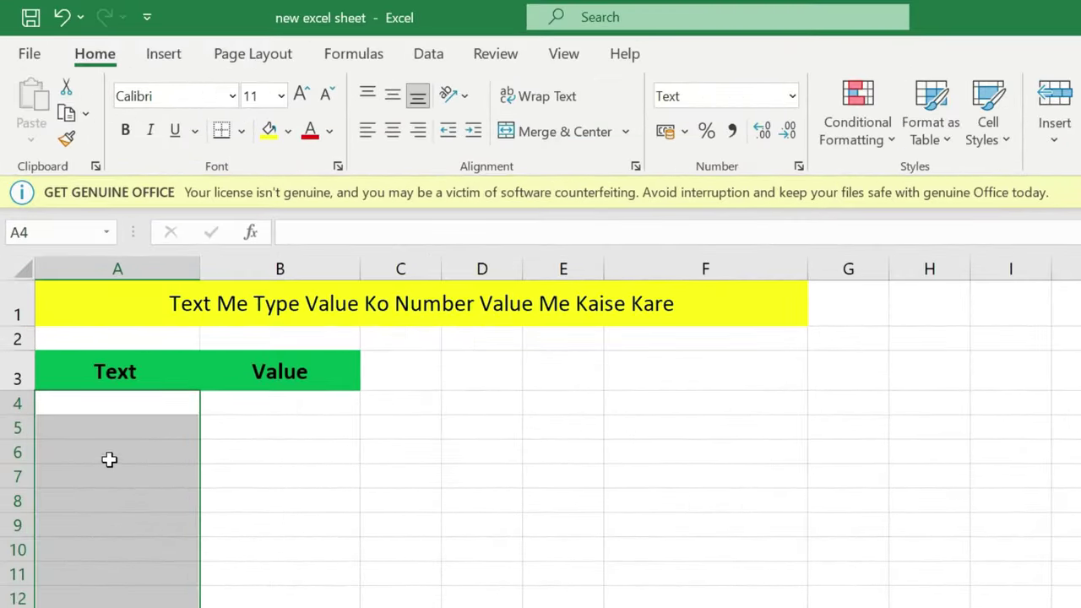
{"action": "right_click", "coordinate": [90, 463]}
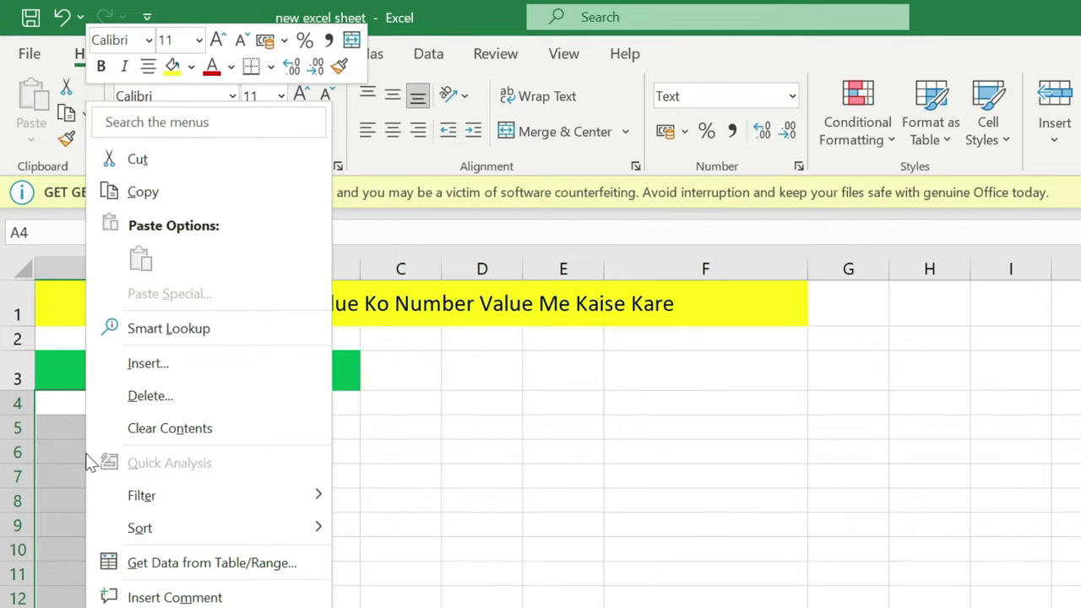
{"action": "key", "text": "ctrl+1"}
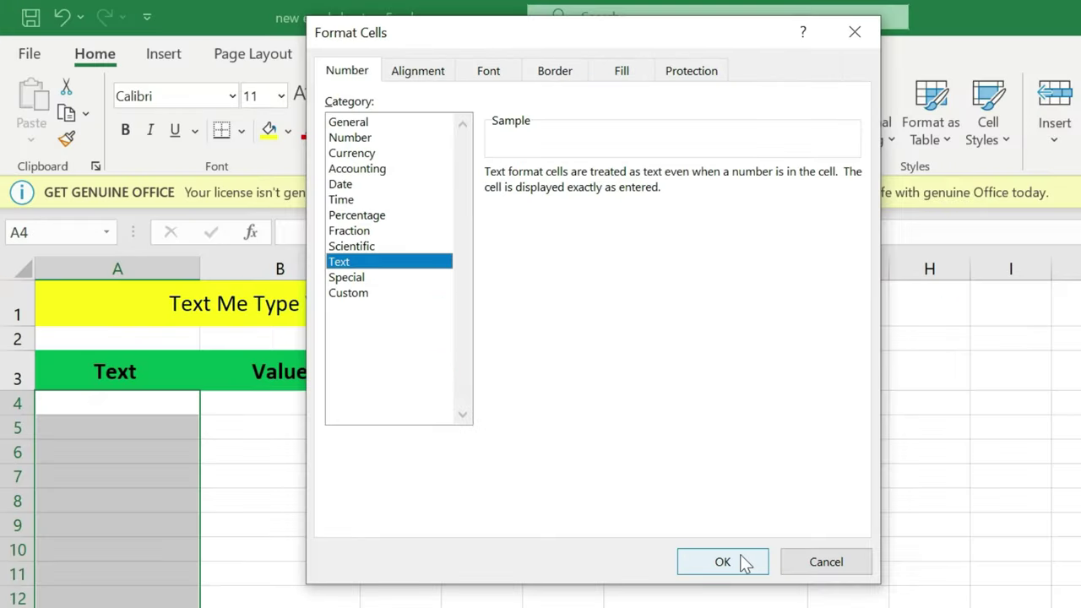
Apply the Text format and enter 20, 41 and 30 into A5:A7.
{"action": "left_click", "coordinate": [739, 556]}
{"action": "left_click", "coordinate": [63, 424]}
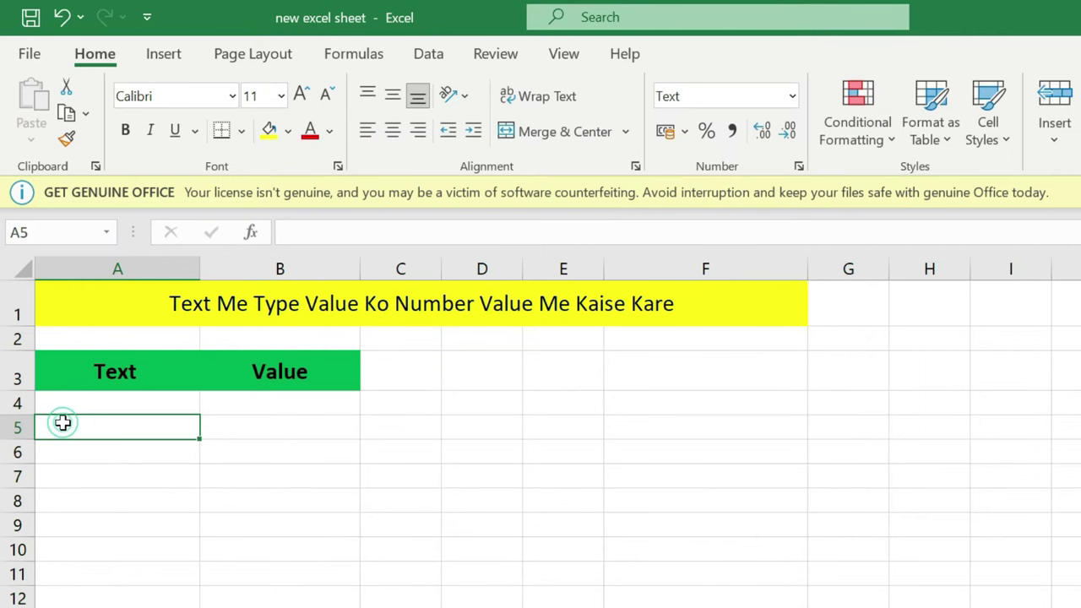
{"action": "type", "text": "20"}
{"action": "key", "text": "Return"}
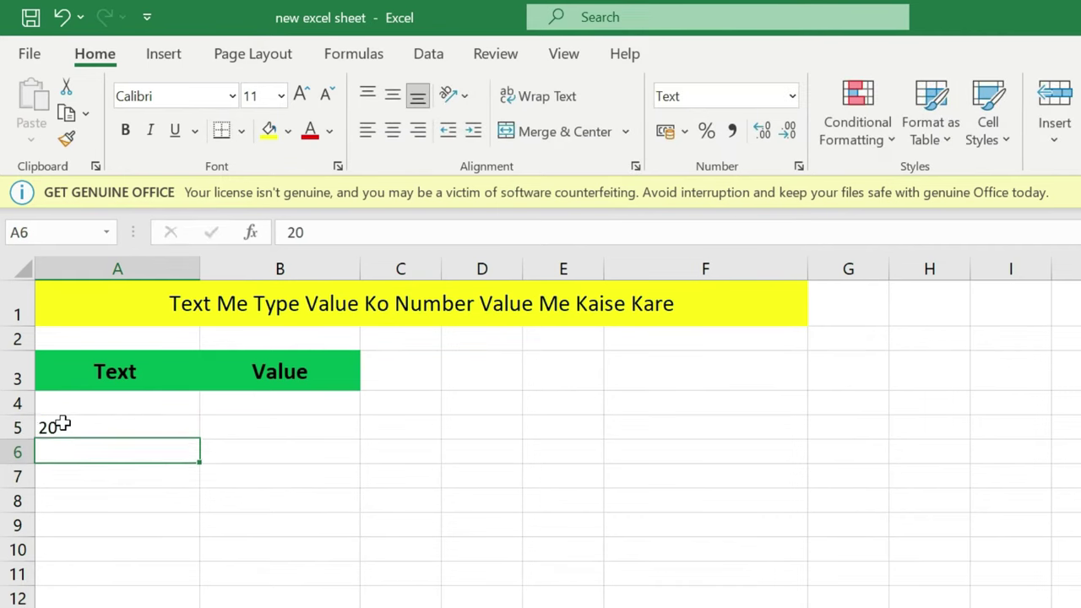
{"action": "type", "text": "41"}
{"action": "key", "text": "Return"}
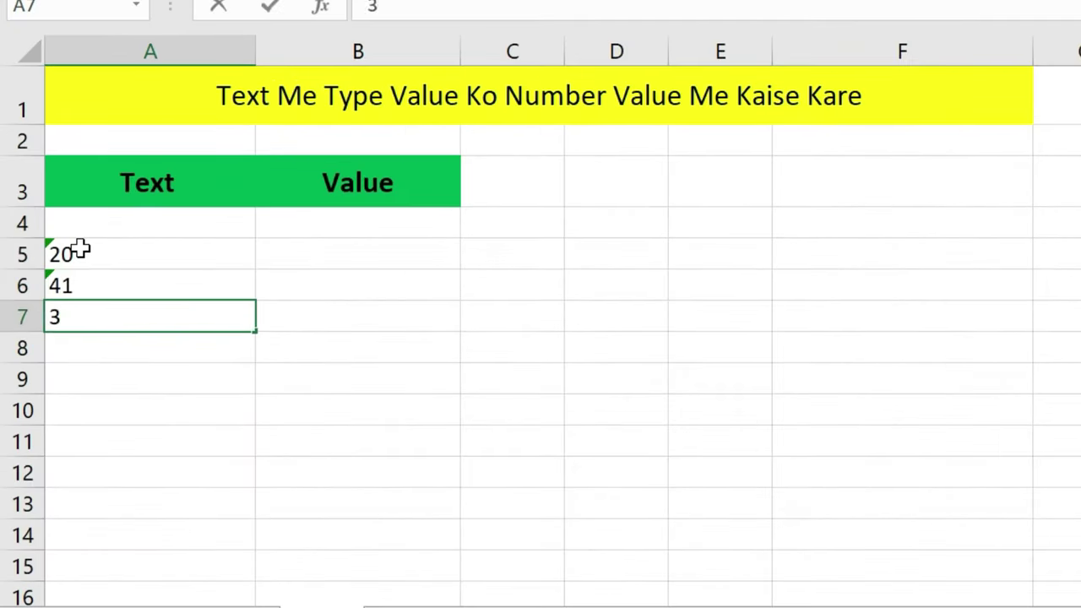
{"action": "type", "text": "0"}
{"action": "key", "text": "Return"}
{"action": "key", "text": "Return"}
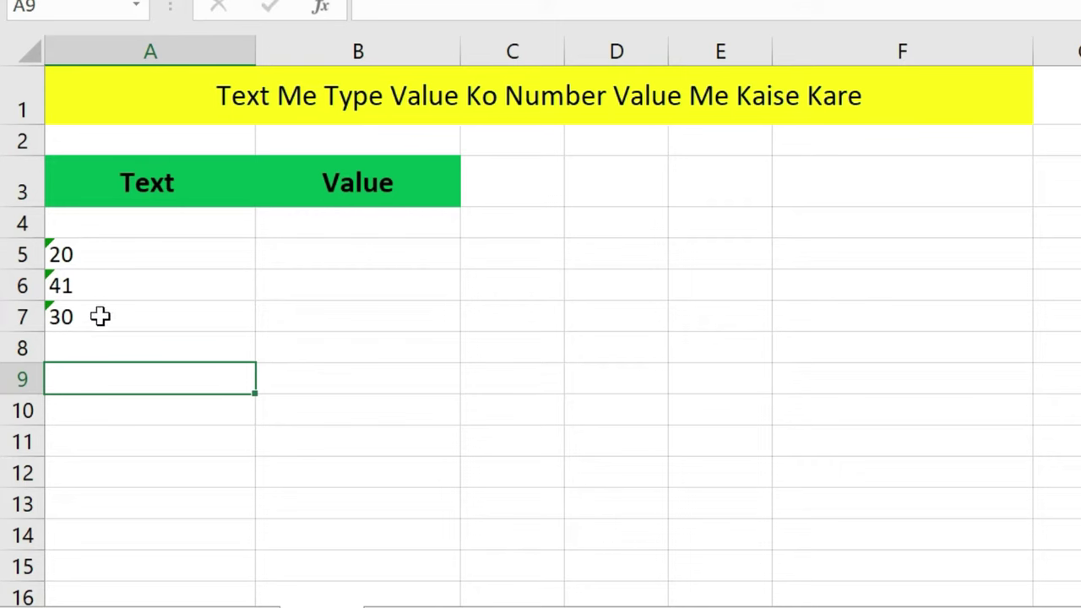
Enter =sum(A5:A7) in A8, which displays as plain text.
{"action": "left_click", "coordinate": [101, 338]}
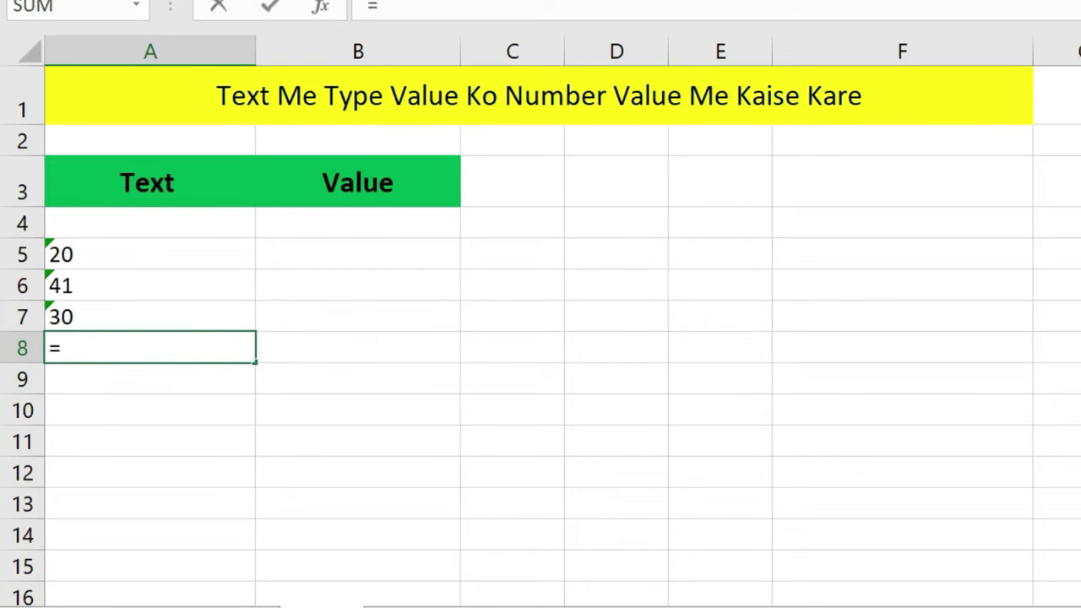
{"action": "type", "text": "sum("}
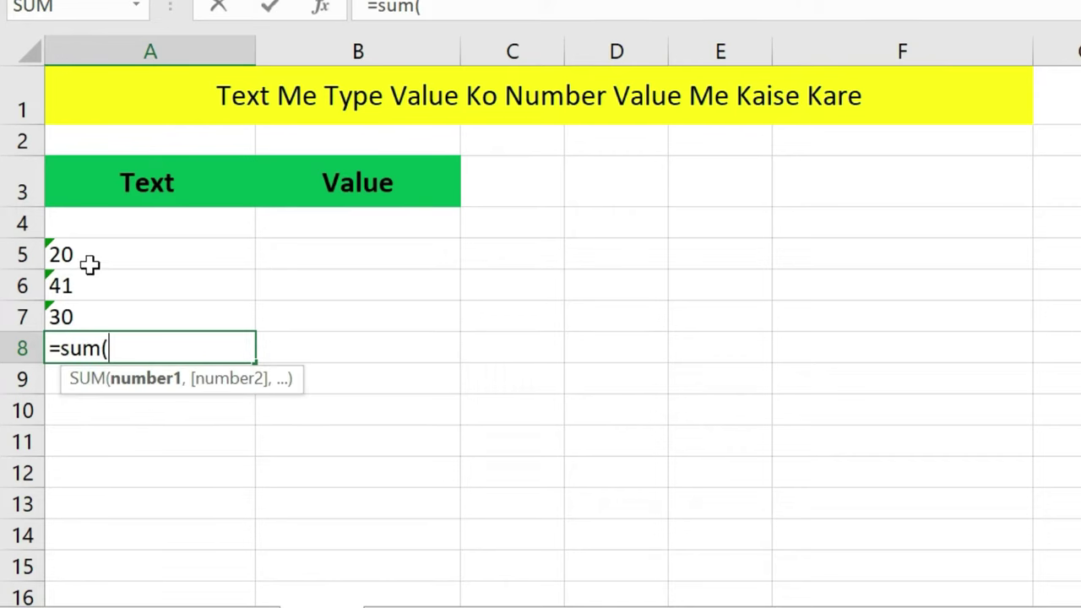
{"action": "left_click_drag", "start_coordinate": [91, 253], "coordinate": [91, 305]}
{"action": "type", "text": ")"}
{"action": "key", "text": "Return"}
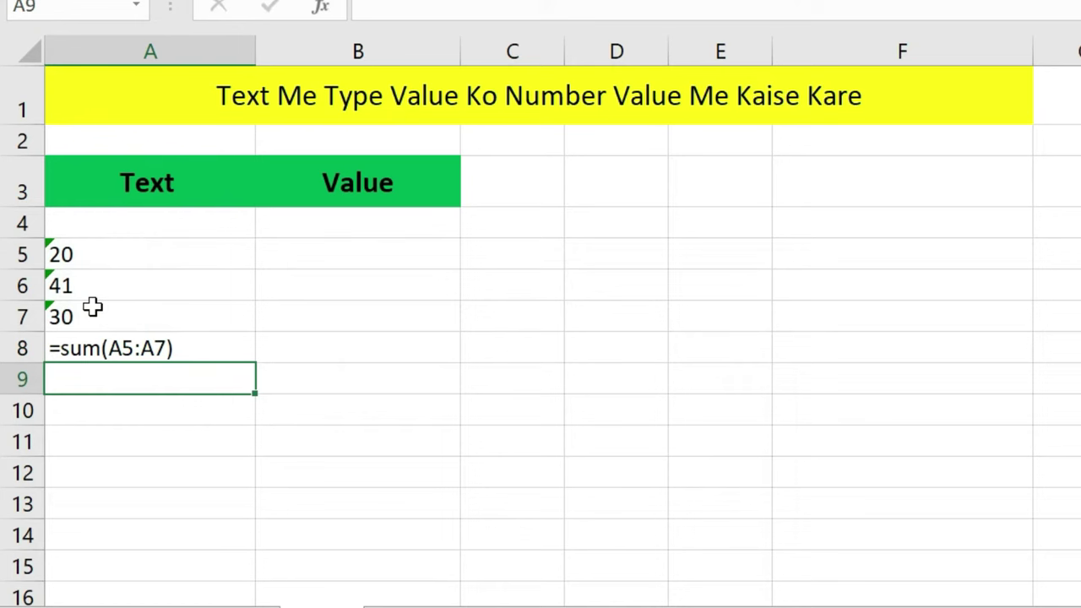
Enter 35 in A4, replace A8's formula with 25, and fill A9:A11 with 21, 36, 21.
{"action": "left_click_drag", "start_coordinate": [175, 221], "coordinate": [172, 257]}
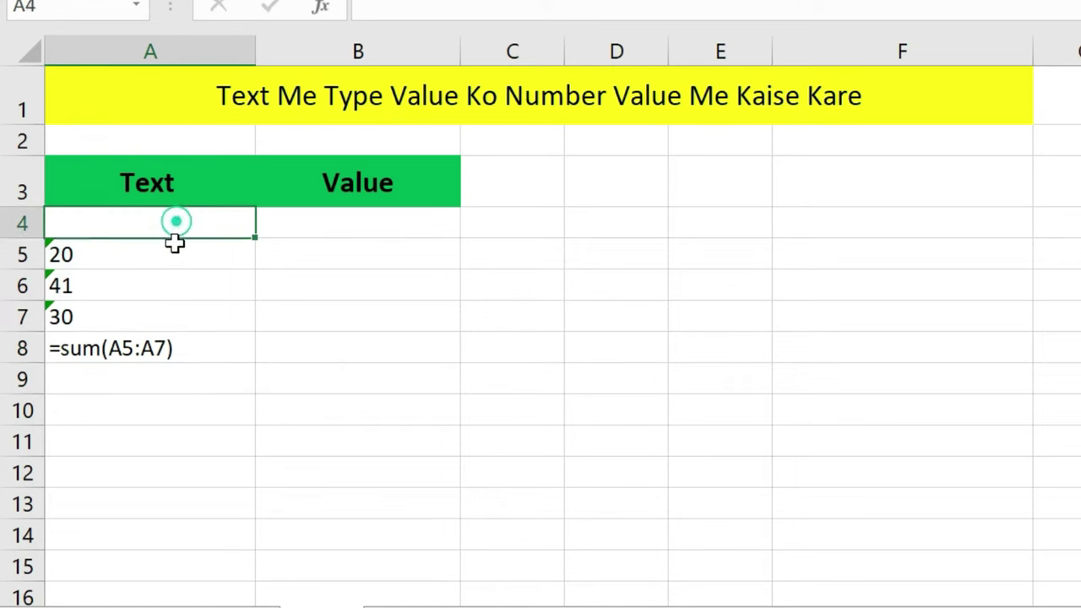
{"action": "left_click", "coordinate": [174, 231]}
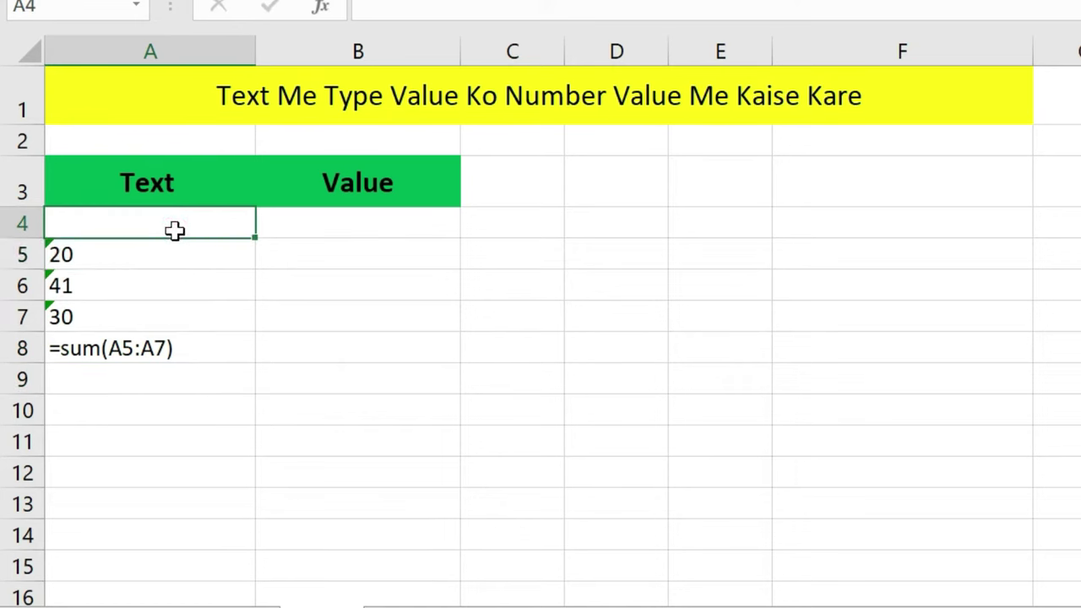
{"action": "type", "text": "35"}
{"action": "key", "text": "Down"}
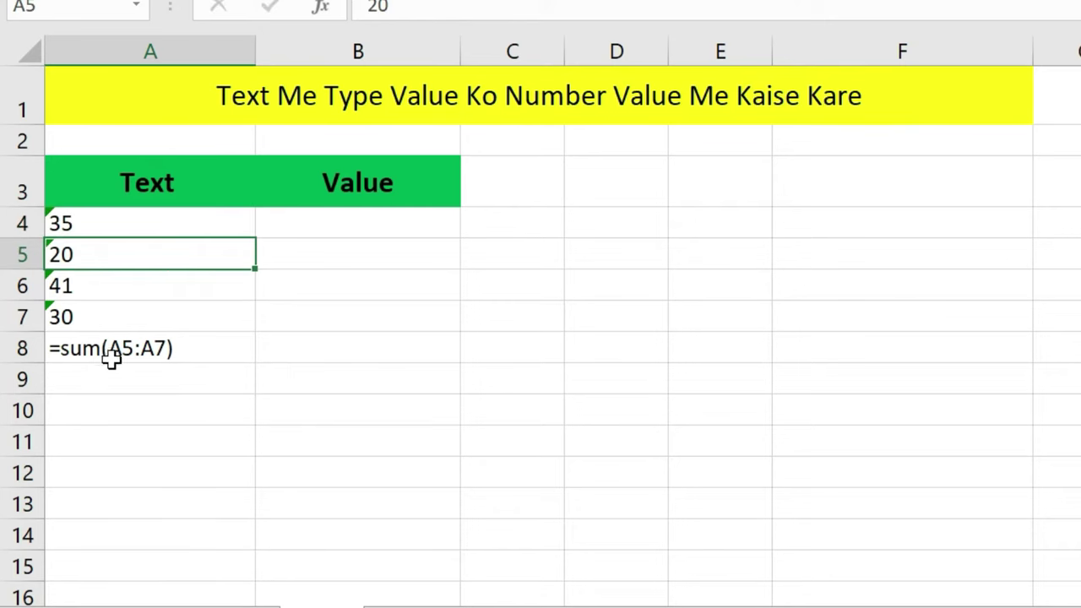
{"action": "left_click", "coordinate": [112, 358]}
{"action": "key", "text": "BackSpace"}
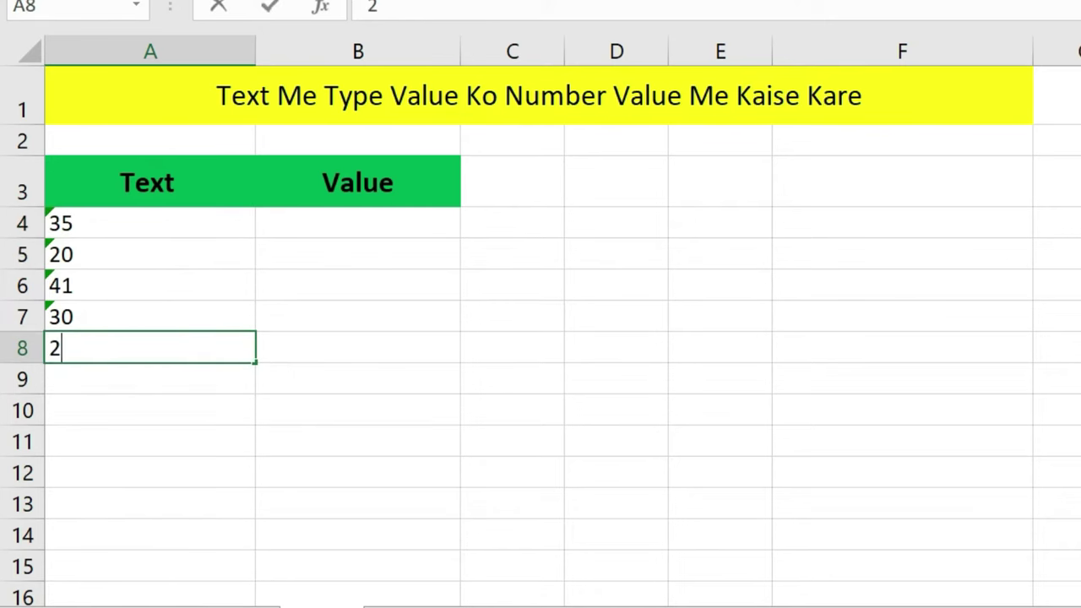
{"action": "type", "text": "5"}
{"action": "key", "text": "Return"}
{"action": "key", "text": "Return"}
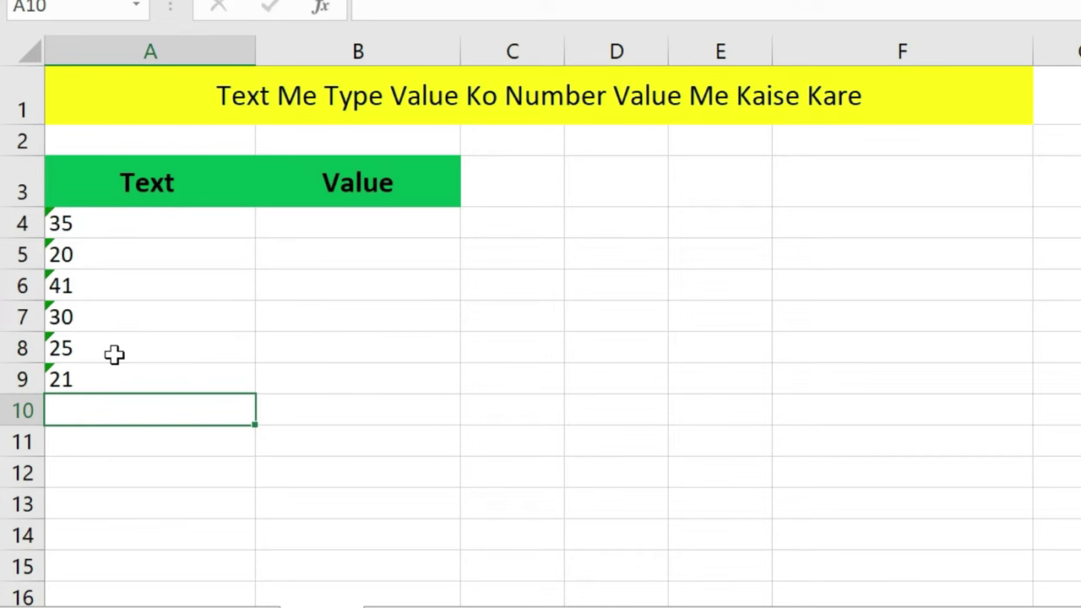
{"action": "type", "text": "36"}
{"action": "key", "text": "Return"}
{"action": "type", "text": "21"}
{"action": "key", "text": "Return"}
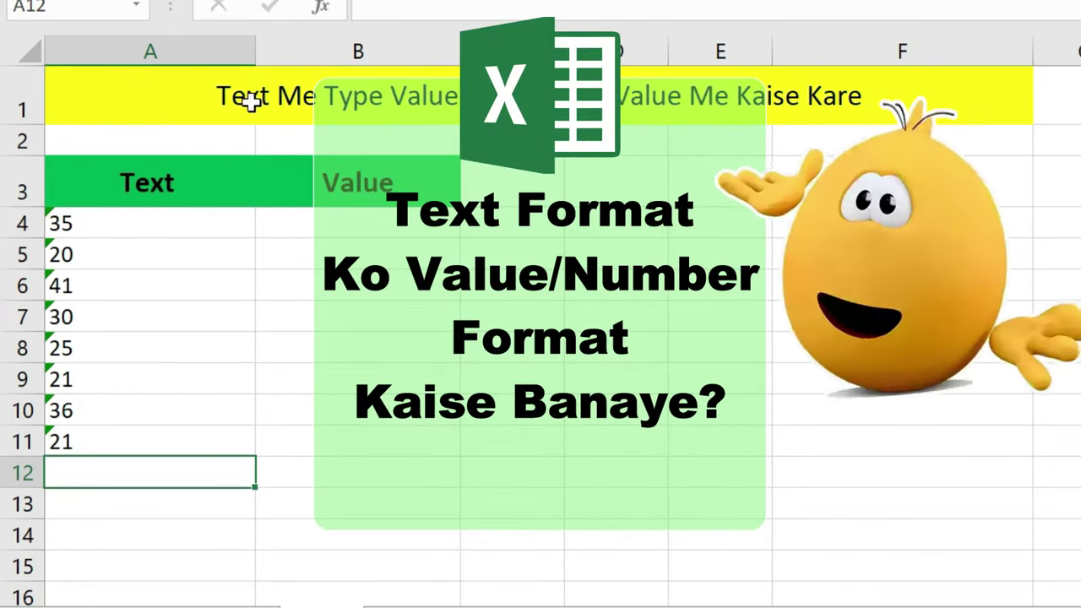
Narrow column A to width 14.00 and select A4:A11.
{"action": "left_click_drag", "start_coordinate": [256, 54], "coordinate": [213, 58]}
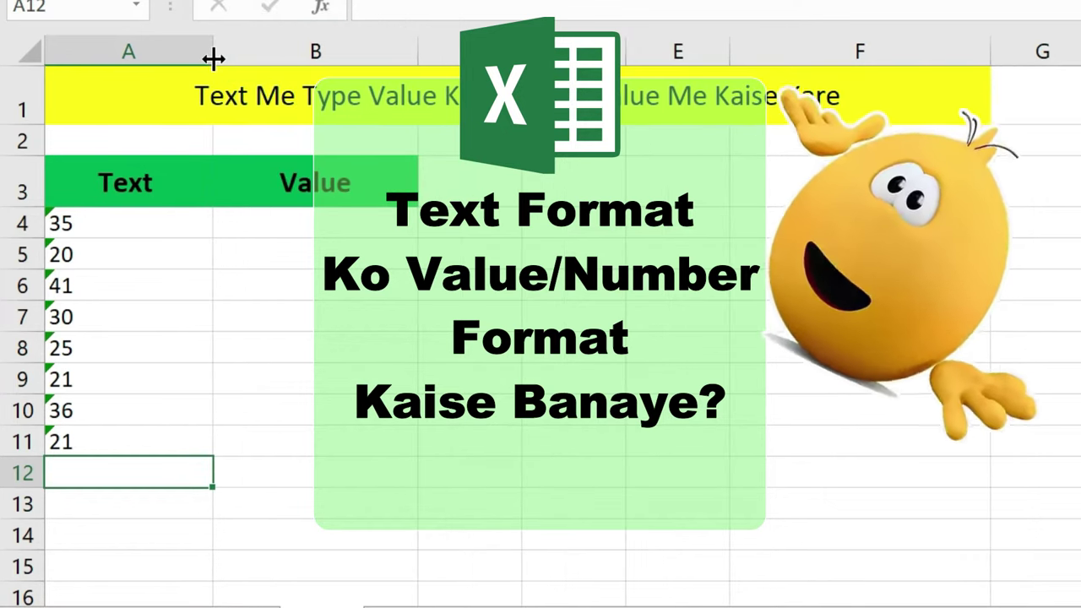
{"action": "left_click_drag", "start_coordinate": [159, 225], "coordinate": [114, 446]}
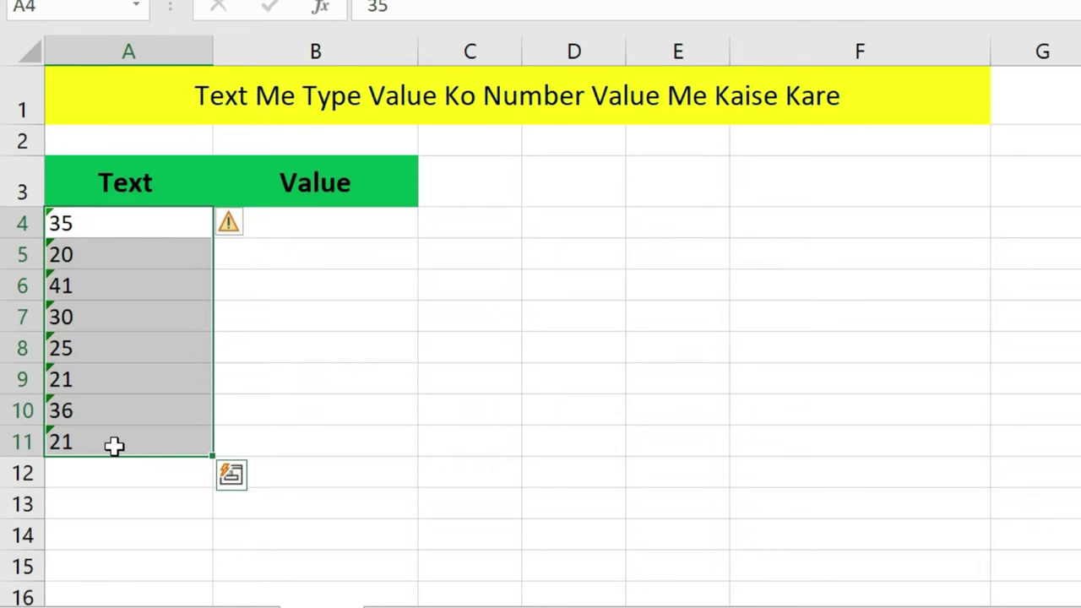
{"action": "left_click", "coordinate": [114, 471]}
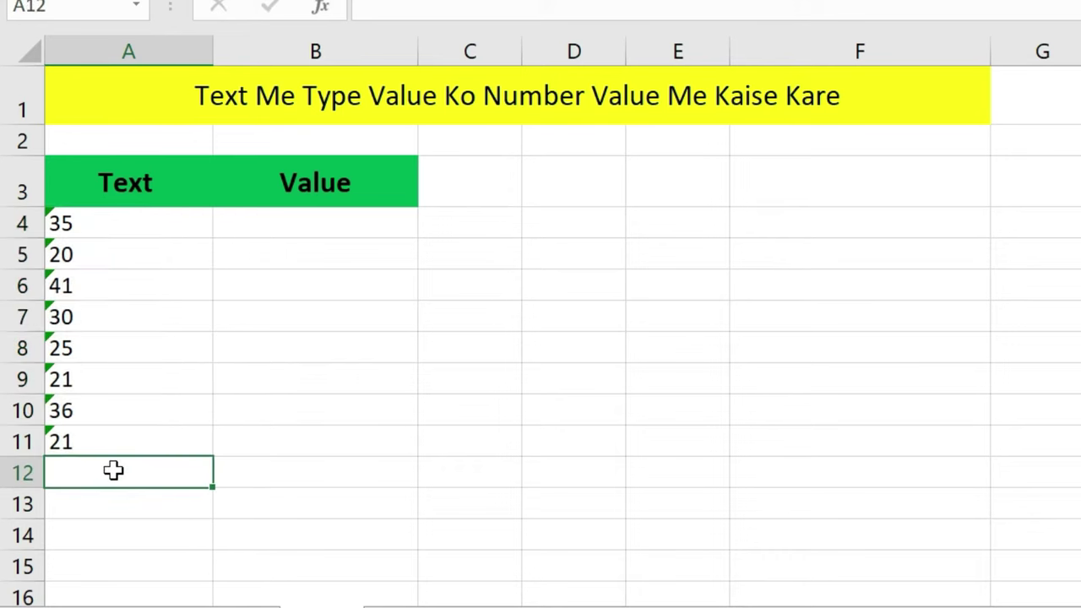
{"action": "type", "text": "=sum("}
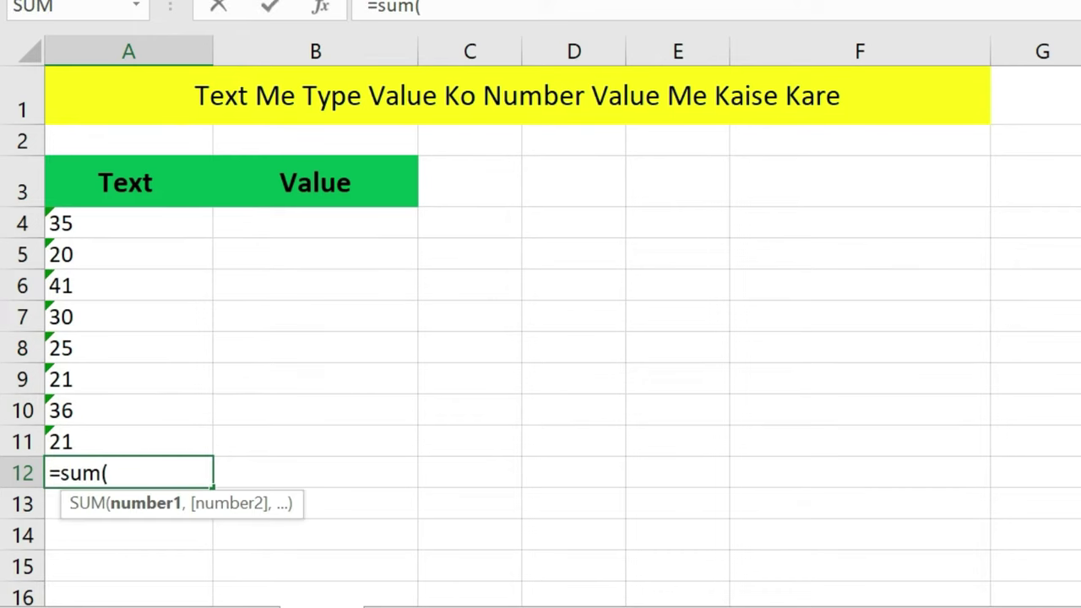
{"action": "left_click_drag", "start_coordinate": [124, 236], "coordinate": [92, 438]}
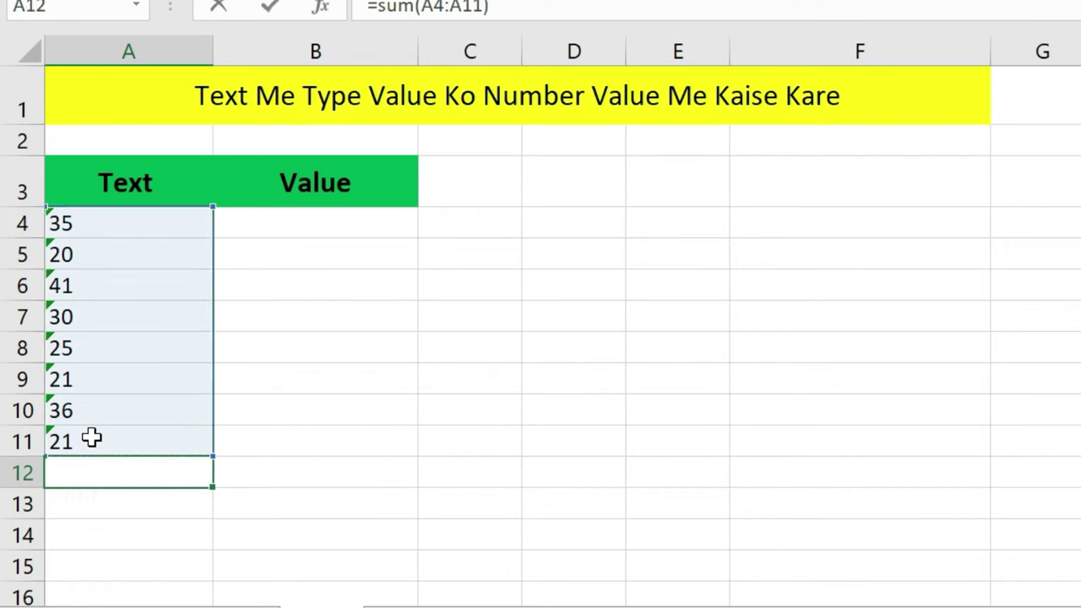
{"action": "key", "text": "Return"}
{"action": "left_click", "coordinate": [106, 475]}
{"action": "key", "text": "Delete"}
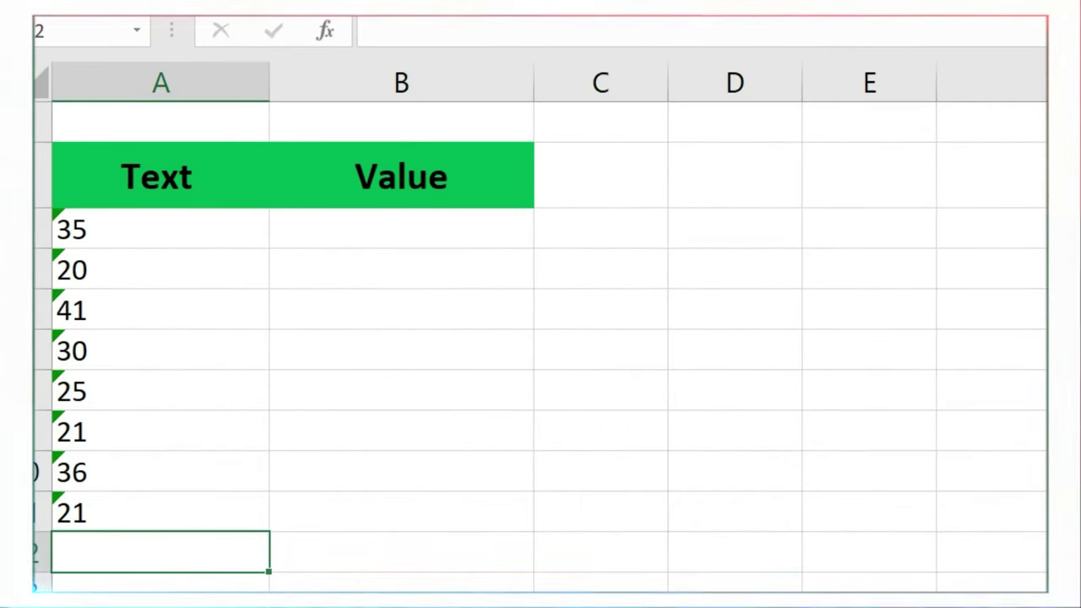
Enter =VALUE(A4) in B4 to convert the text 35 to a number.
{"action": "scroll", "coordinate": [261, 518], "scroll_direction": "up", "scroll_amount": 1}
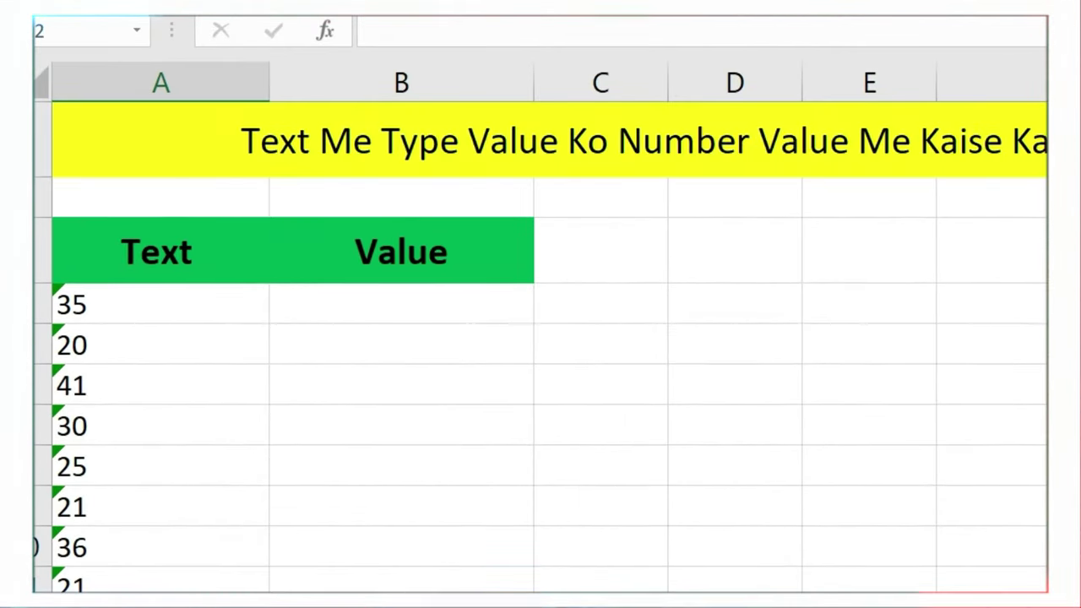
{"action": "left_click", "coordinate": [338, 300]}
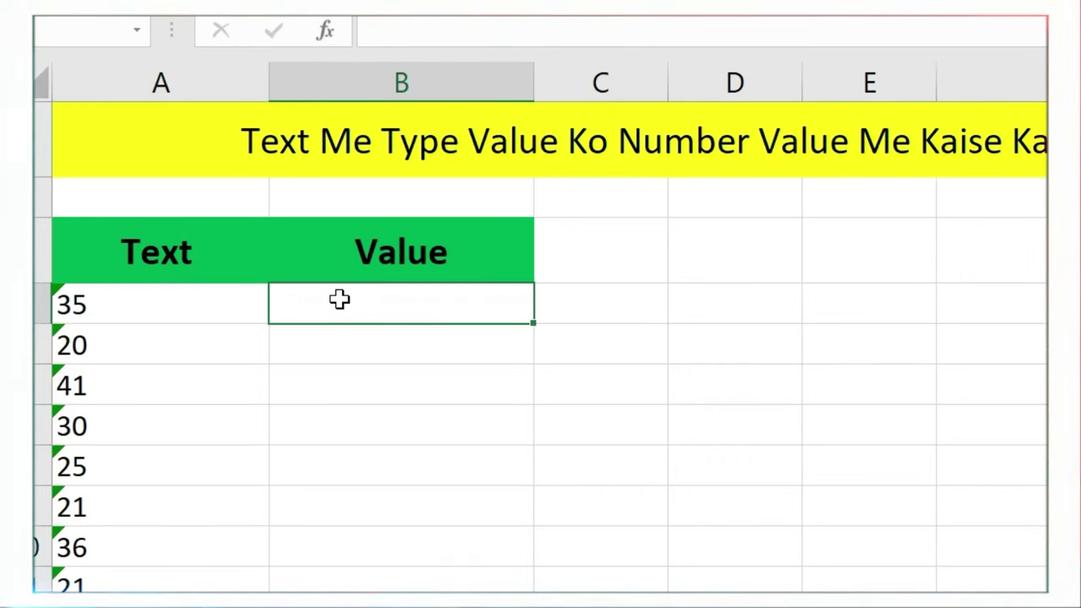
{"action": "type", "text": "=val"}
{"action": "key", "text": "BackSpace"}
{"action": "type", "text": "l"}
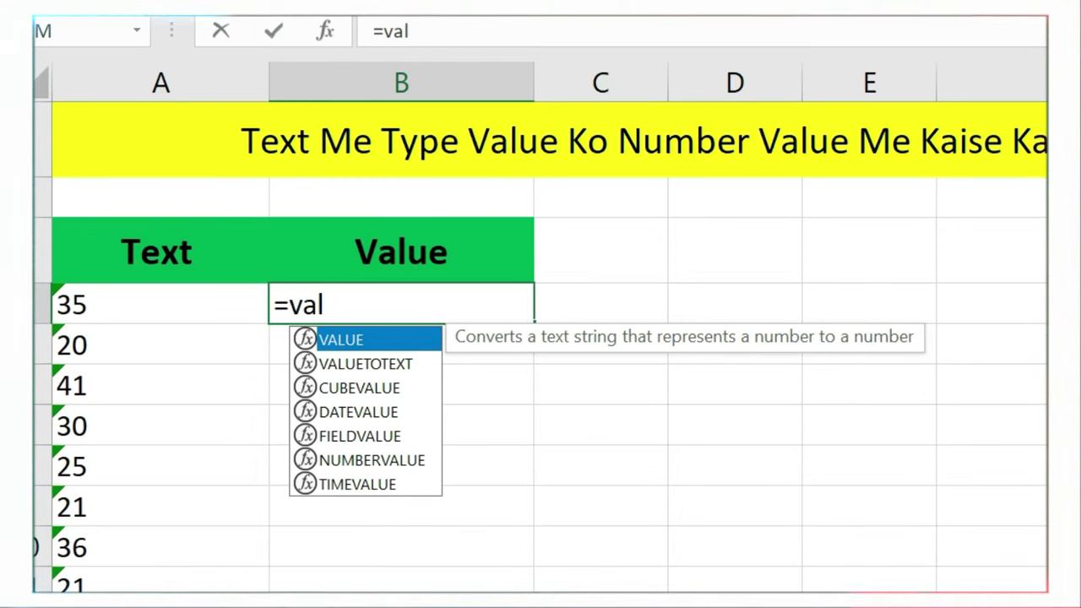
{"action": "type", "text": "ue("}
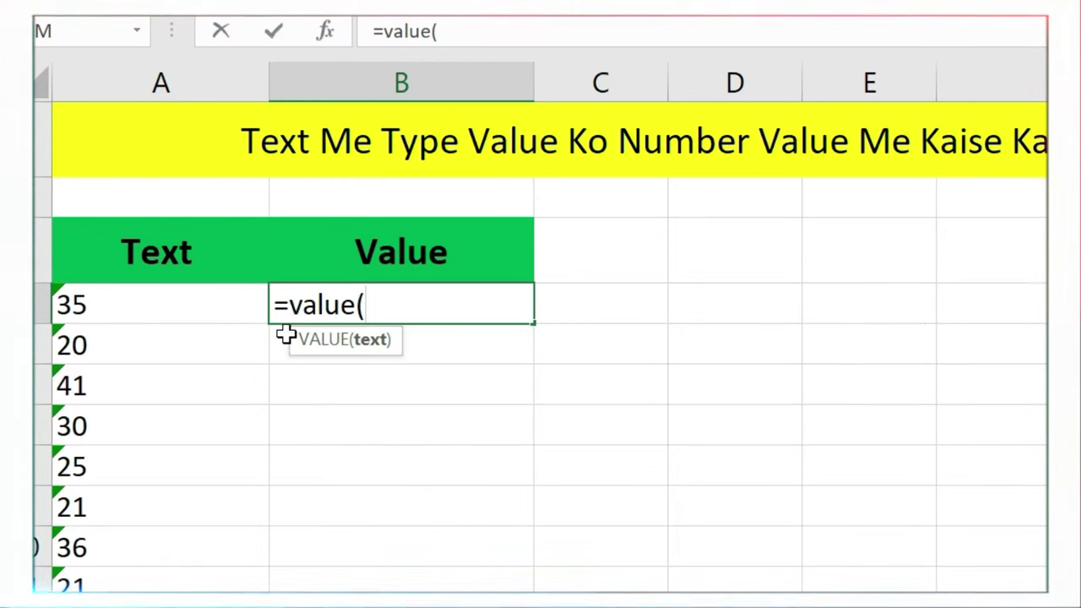
{"action": "left_click", "coordinate": [240, 307]}
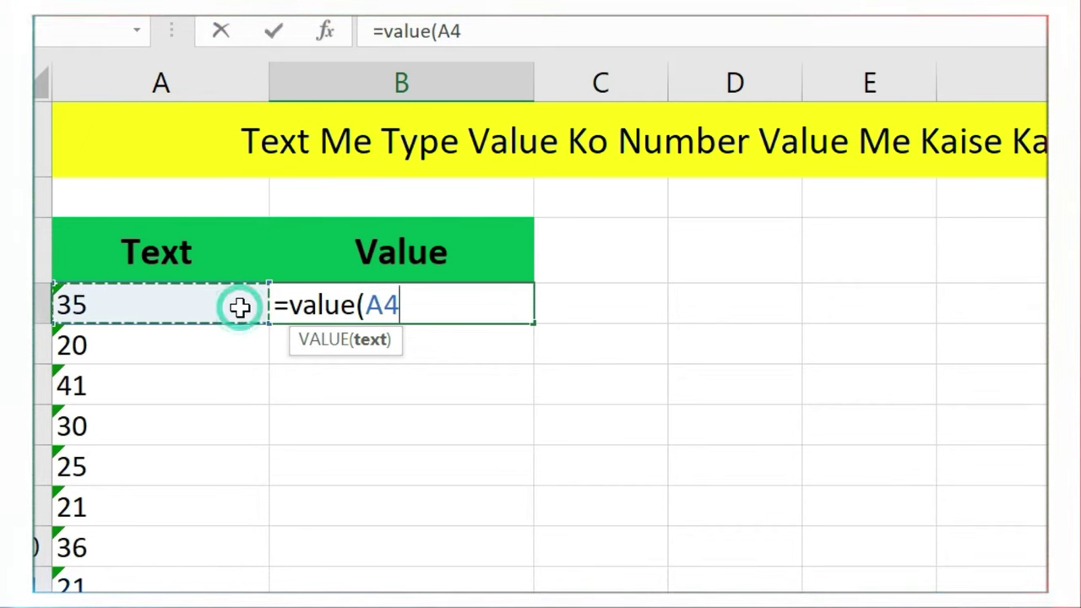
{"action": "type", "text": ")"}
{"action": "key", "text": "Return"}
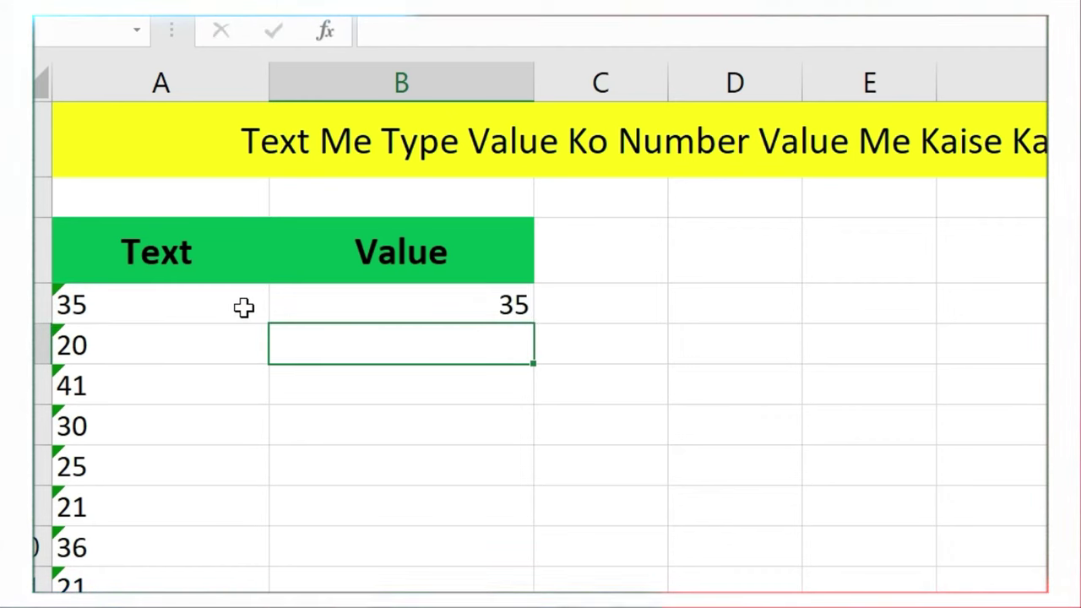
Fill the VALUE formula down from B4 to B11.
{"action": "left_click", "coordinate": [499, 302]}
{"action": "mouse_move", "coordinate": [529, 323]}
{"action": "left_mouse_down"}
{"action": "mouse_move", "coordinate": [517, 588]}
{"action": "mouse_move", "coordinate": [545, 588]}
{"action": "left_mouse_up"}
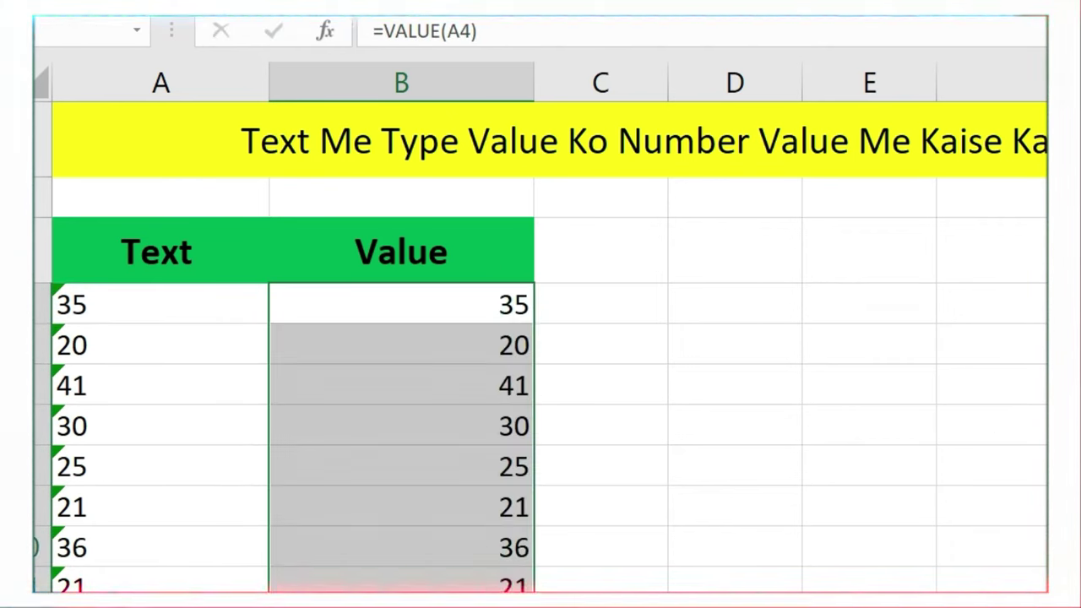
{"action": "left_click", "coordinate": [665, 396]}
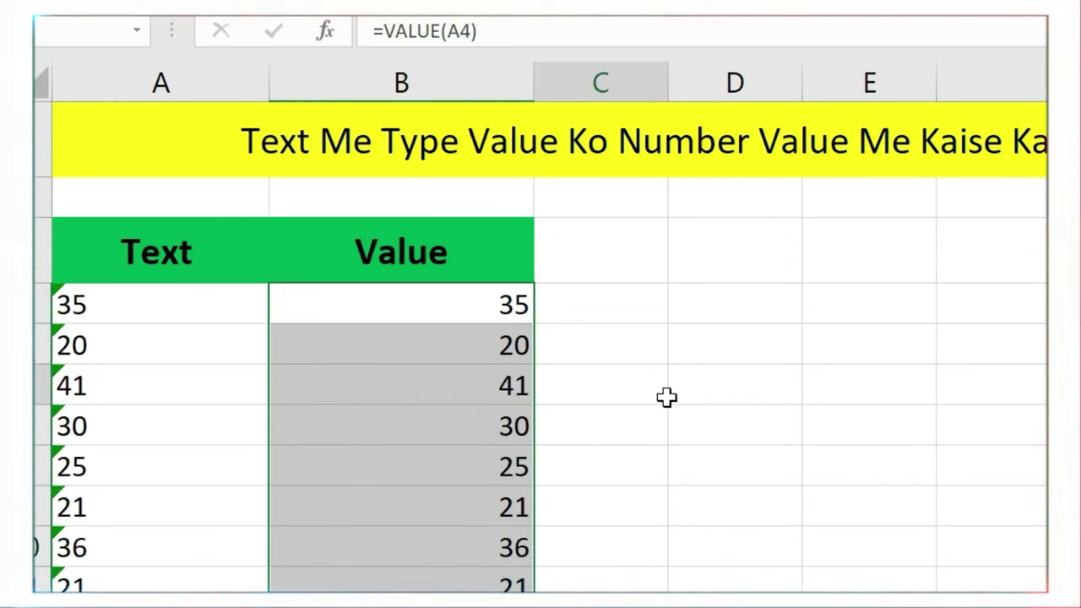
{"action": "left_click", "coordinate": [422, 602]}
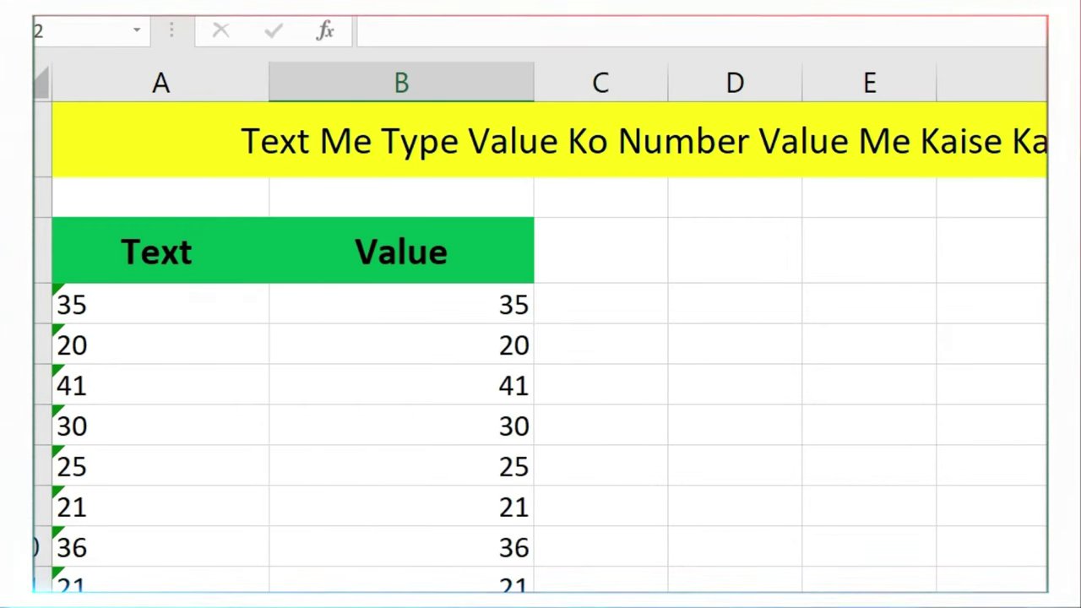
{"action": "key", "text": "F2"}
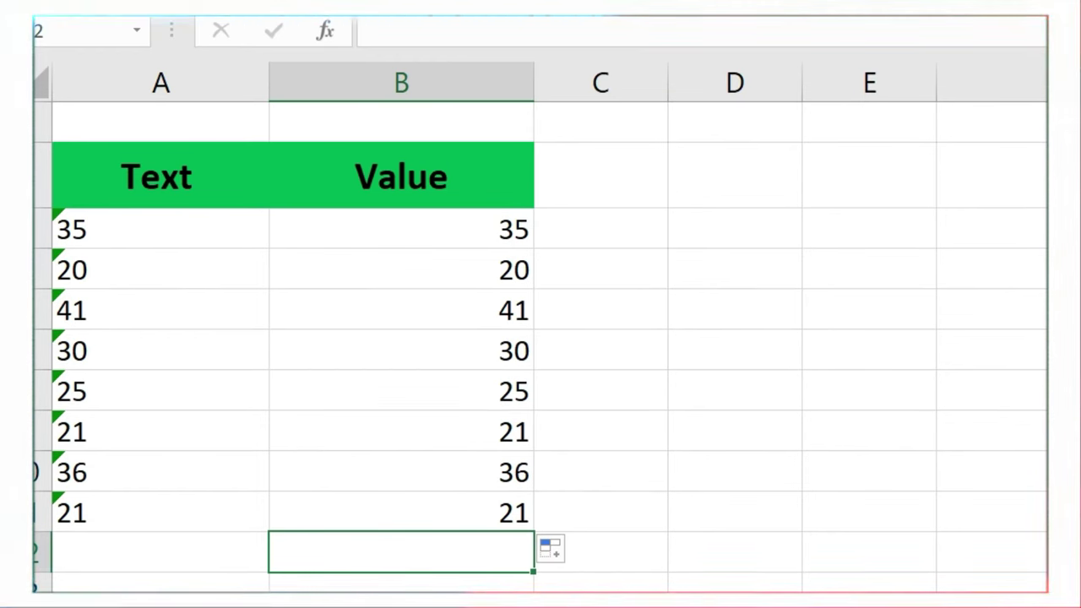
Enter =sum(B4:B11) in B12, giving a total of 229.
{"action": "type", "text": "=sum("}
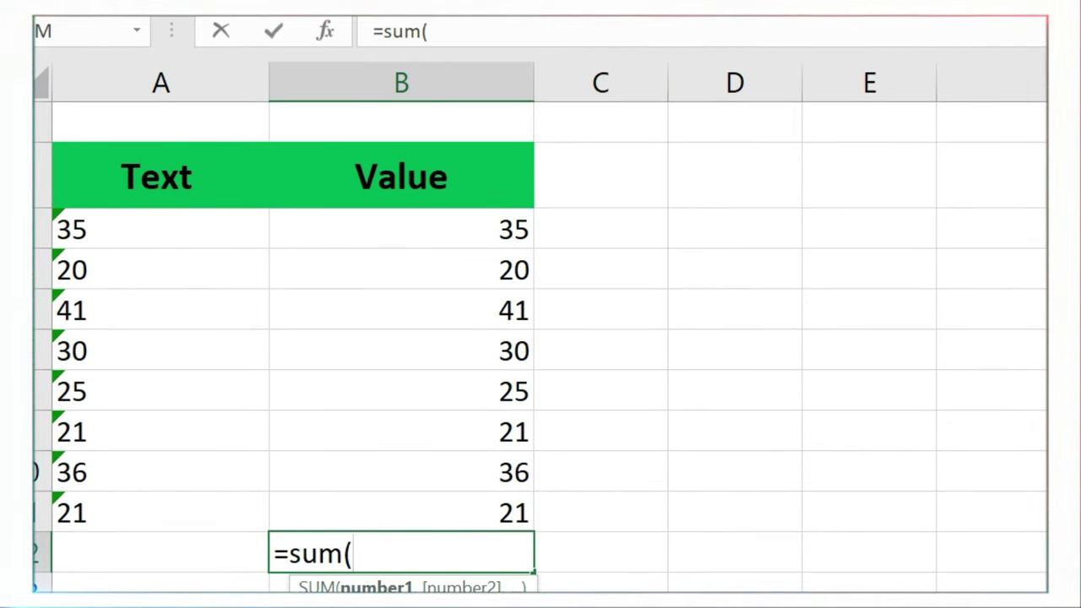
{"action": "left_click_drag", "start_coordinate": [483, 232], "coordinate": [468, 502]}
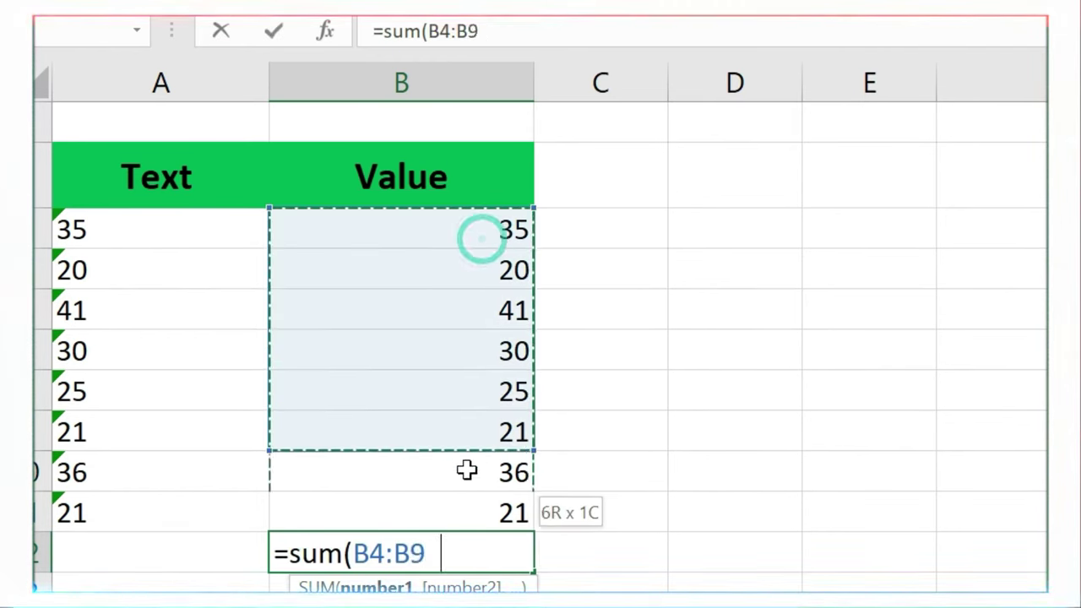
{"action": "type", "text": ")"}
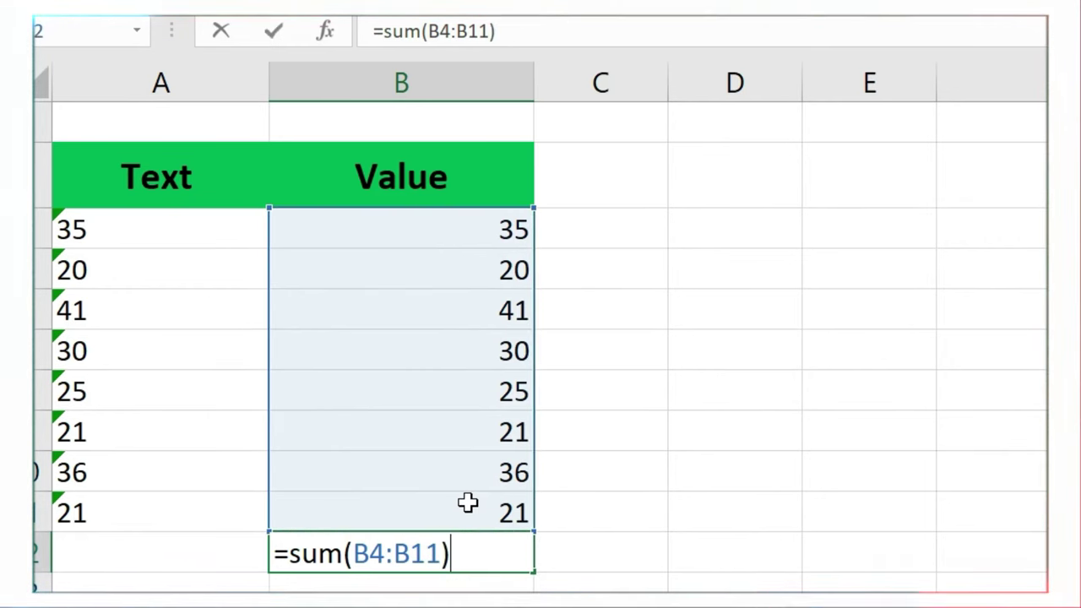
{"action": "key", "text": "Return"}
{"action": "left_click", "coordinate": [493, 555]}
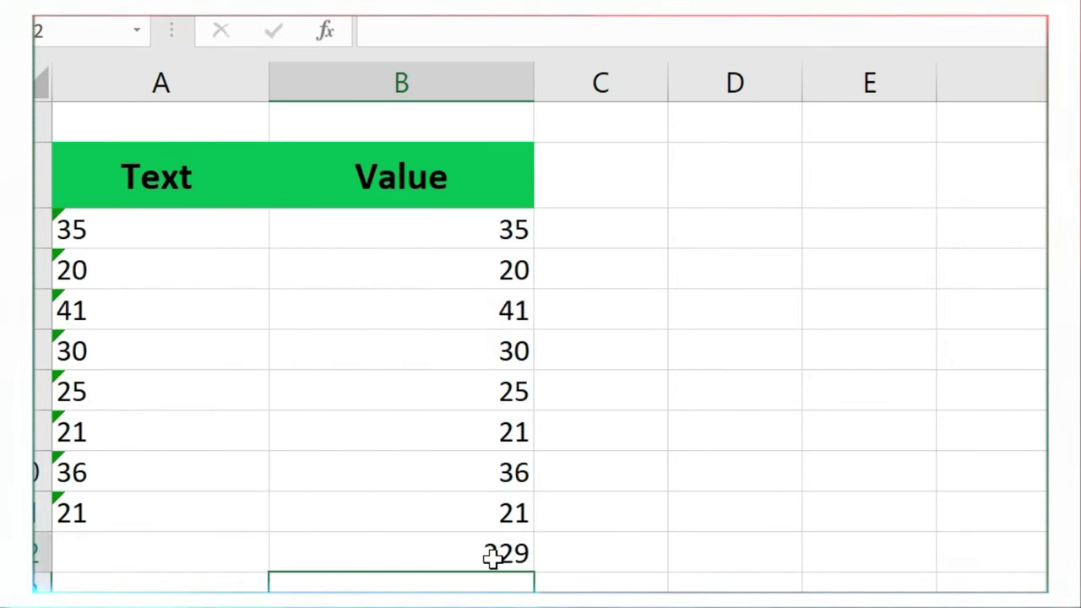
{"action": "left_click", "coordinate": [107, 558]}
{"action": "left_click_drag", "start_coordinate": [186, 227], "coordinate": [144, 549]}
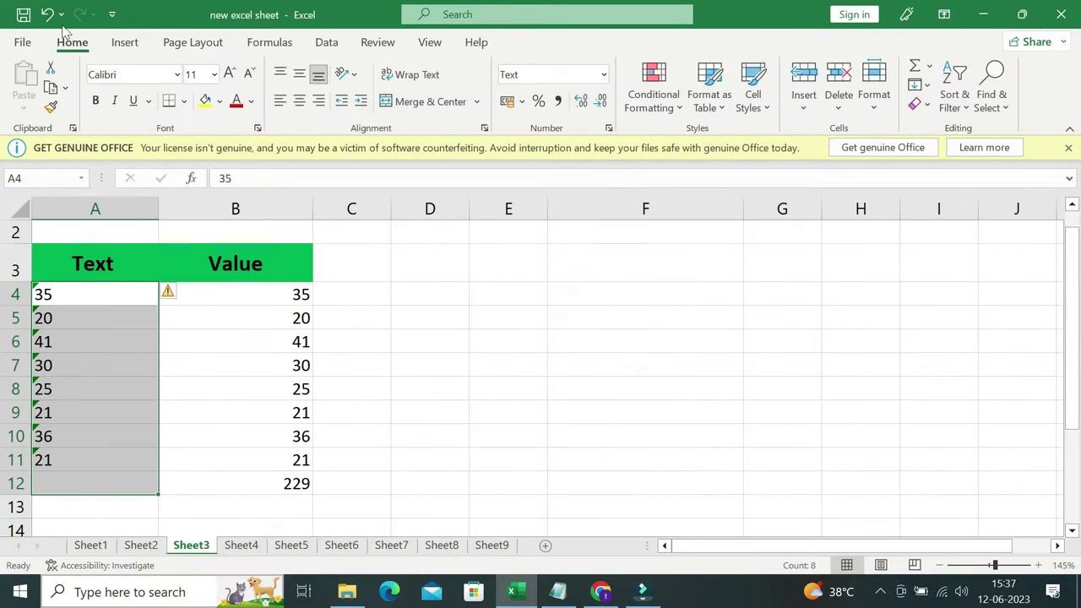
{"action": "left_click", "coordinate": [917, 68]}
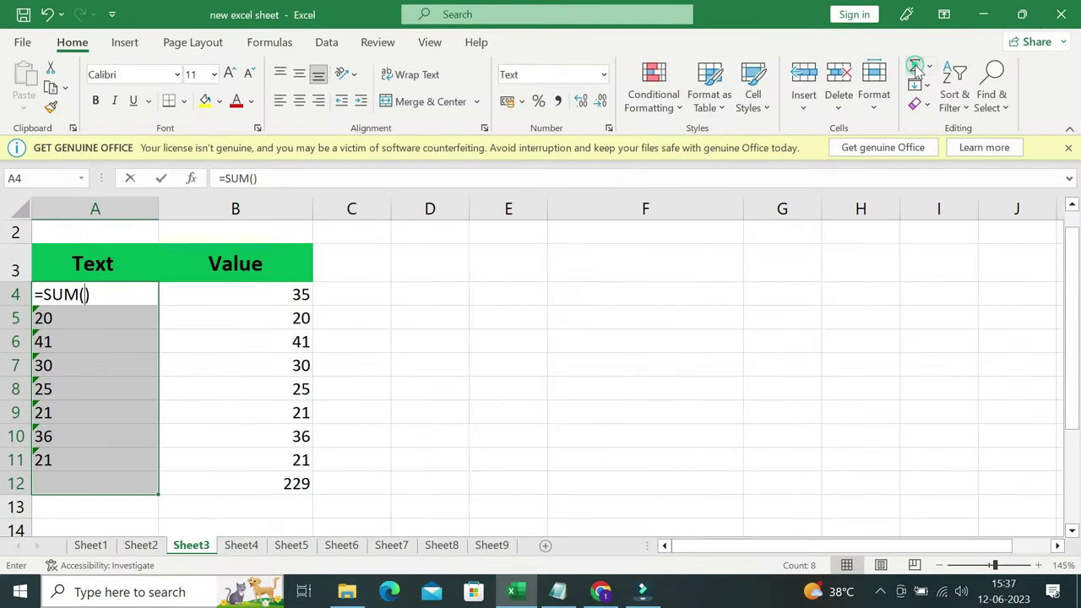
{"action": "left_click", "coordinate": [642, 387]}
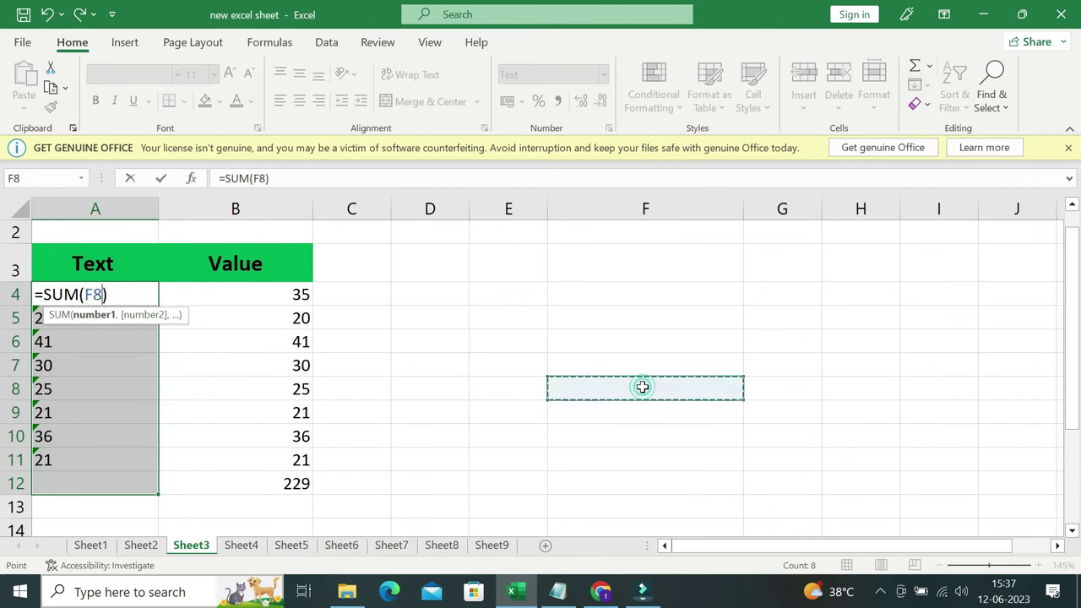
{"action": "key", "text": "Escape"}
{"action": "left_click", "coordinate": [423, 299]}
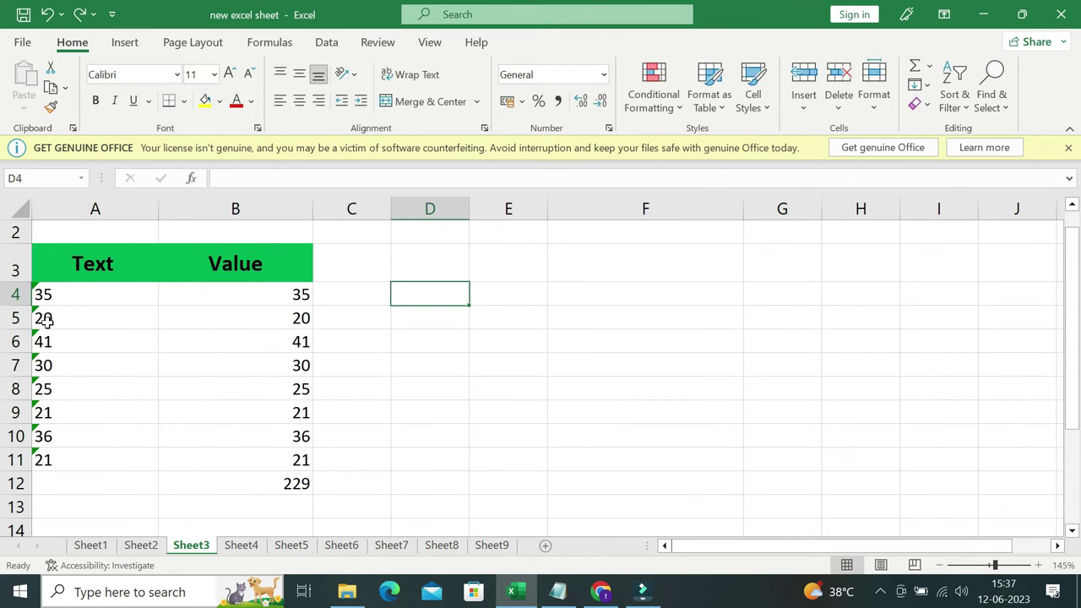
{"action": "left_click_drag", "start_coordinate": [107, 295], "coordinate": [94, 461]}
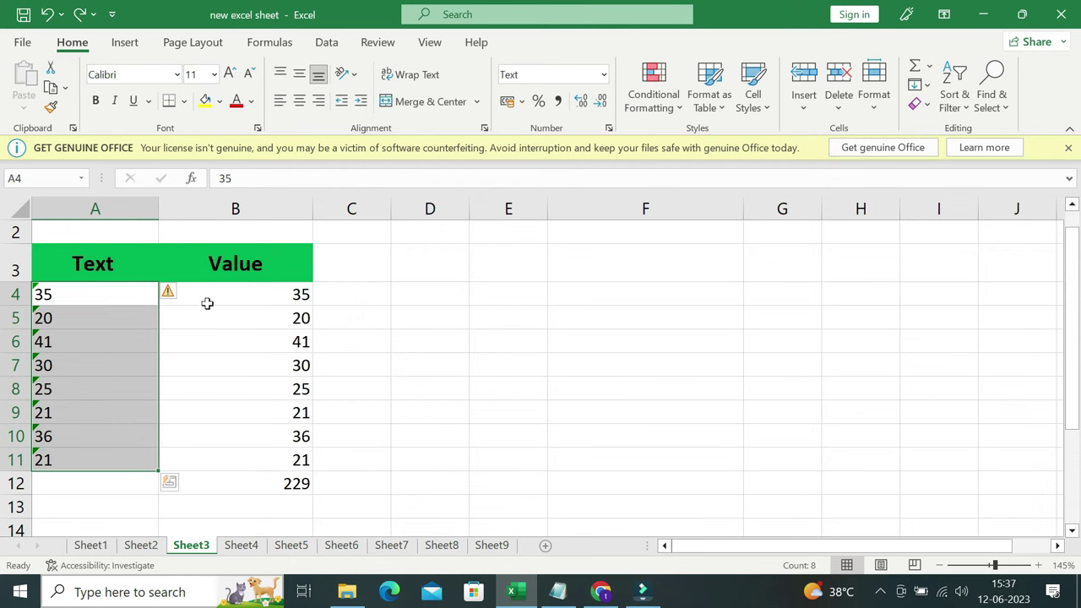
{"action": "left_click_drag", "start_coordinate": [207, 303], "coordinate": [218, 474]}
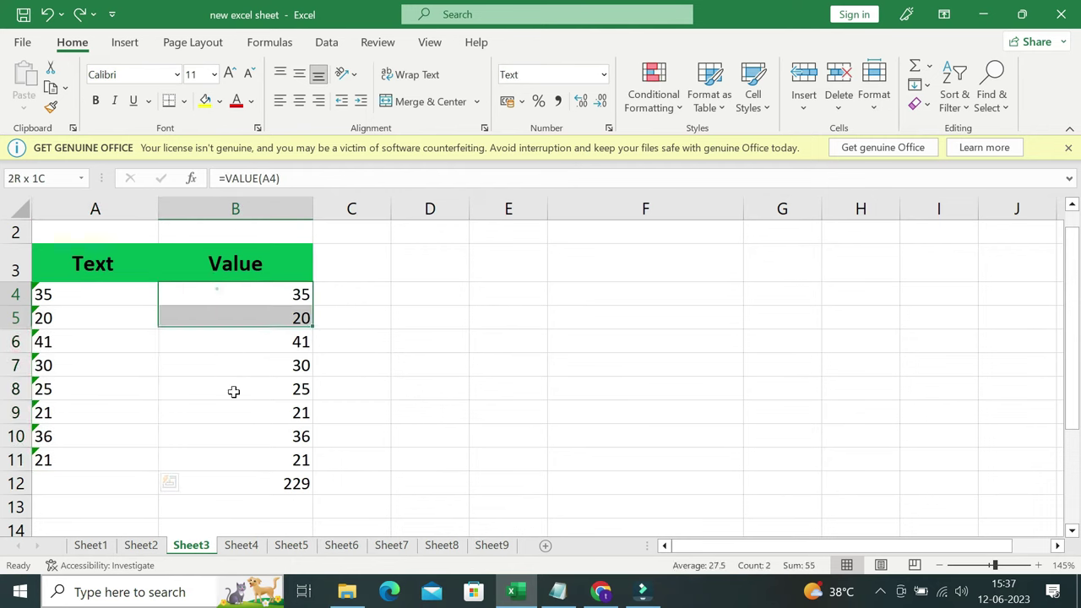
{"action": "left_click", "coordinate": [439, 464]}
{"action": "left_click_drag", "start_coordinate": [68, 290], "coordinate": [65, 450]}
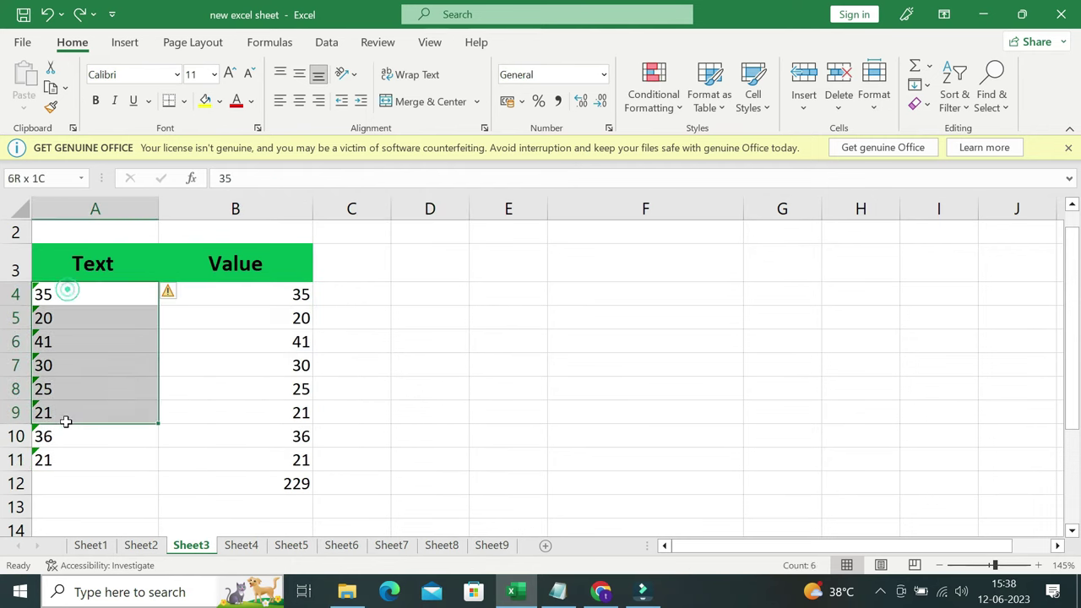
{"action": "key", "text": "Delete"}
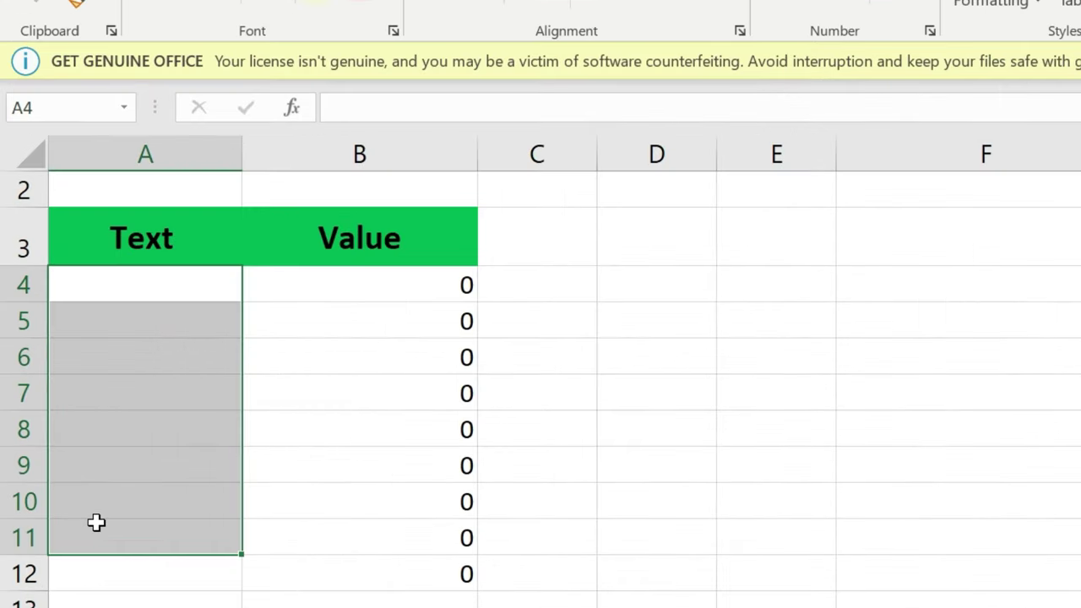
{"action": "left_click", "coordinate": [672, 387]}
{"action": "key", "text": "ctrl+z"}
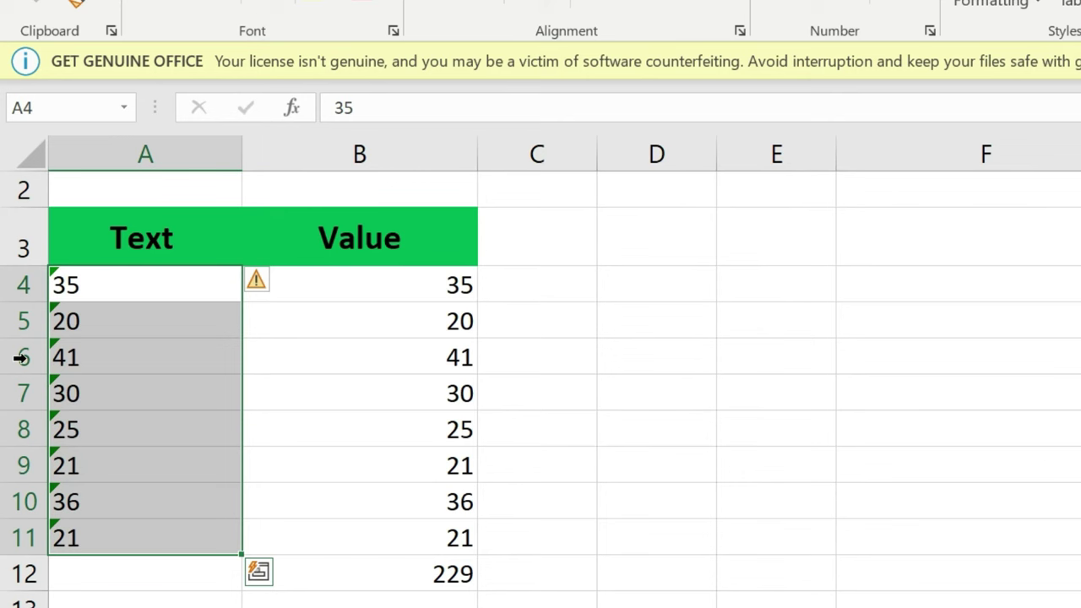
{"action": "left_click_drag", "start_coordinate": [425, 284], "coordinate": [427, 504]}
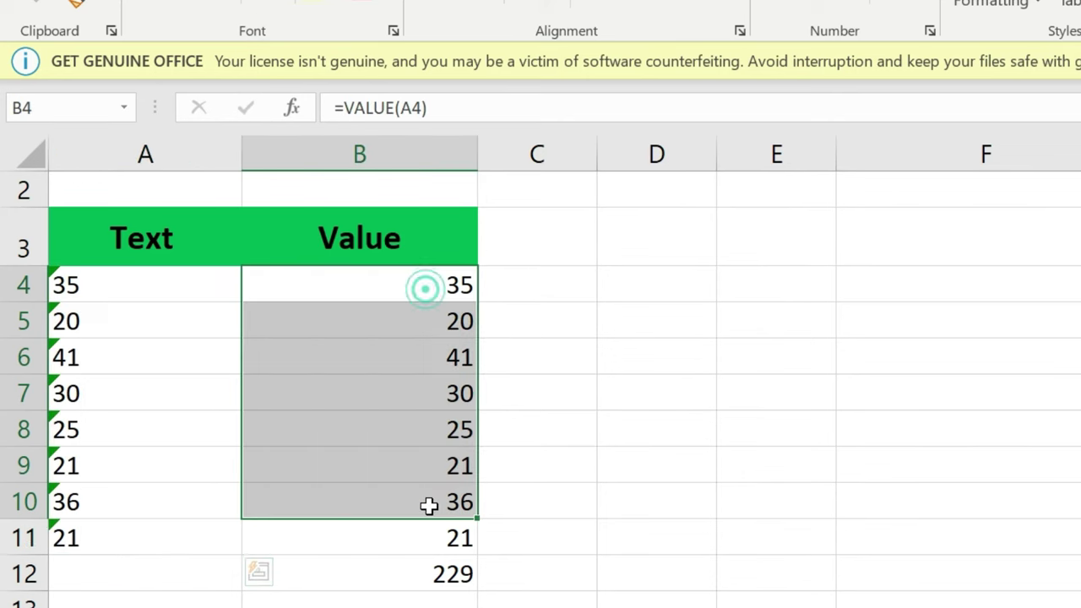
{"action": "left_click", "coordinate": [658, 417]}
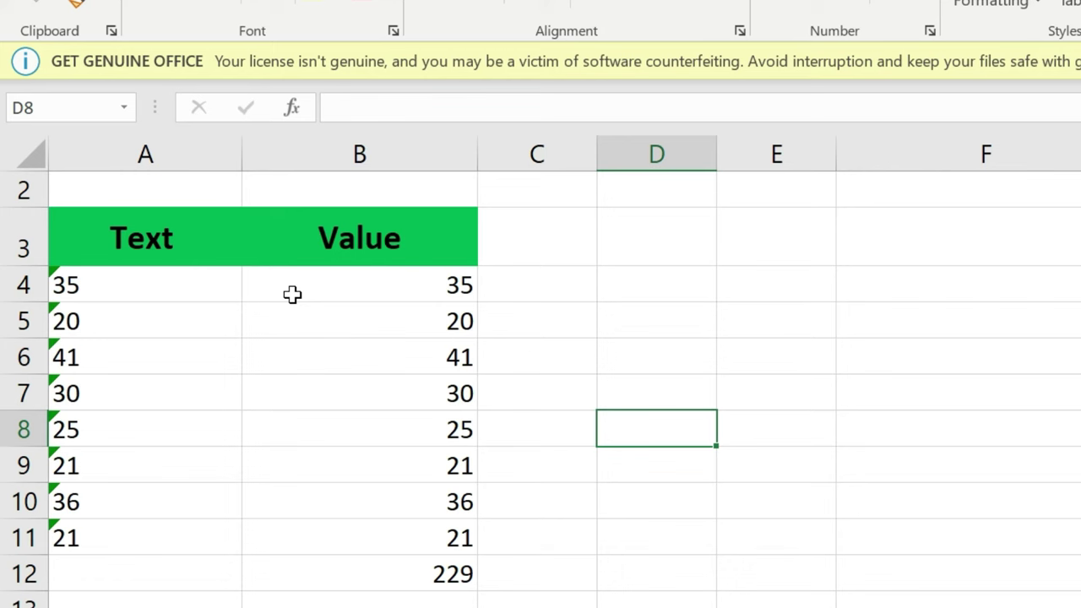
Paste the B4:B11 results into A4:A11 as Values & Number Formatting.
{"action": "left_click_drag", "start_coordinate": [316, 284], "coordinate": [318, 539]}
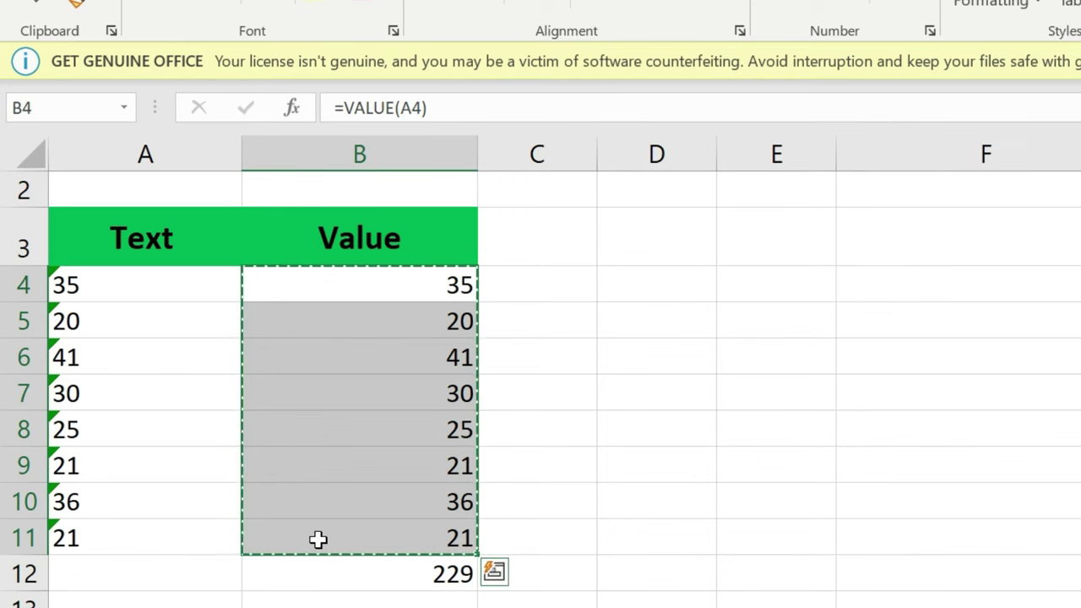
{"action": "left_click_drag", "start_coordinate": [193, 282], "coordinate": [161, 541]}
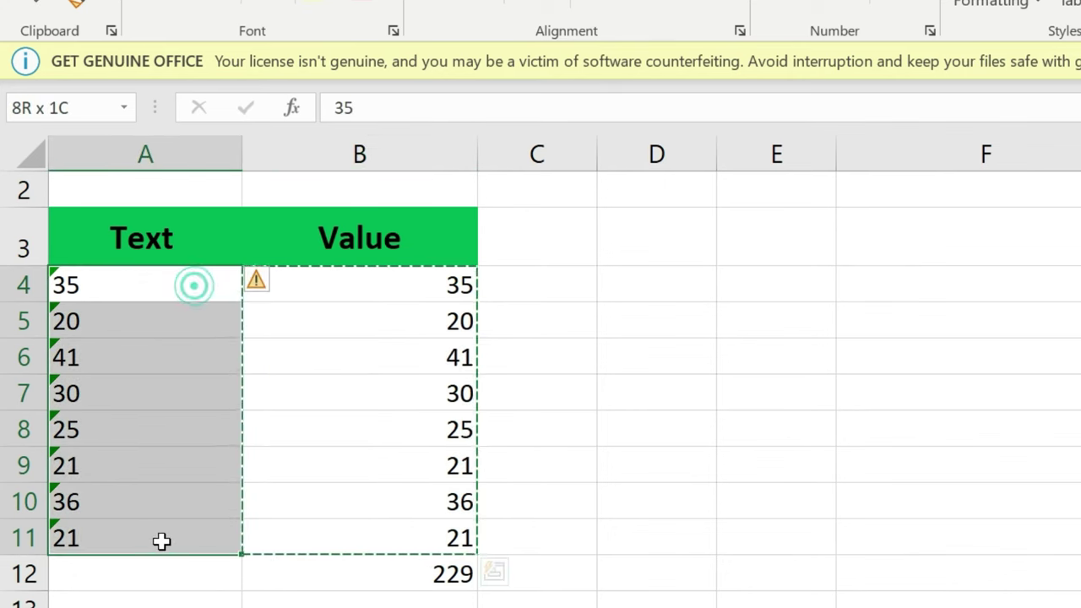
{"action": "left_click", "coordinate": [44, 8]}
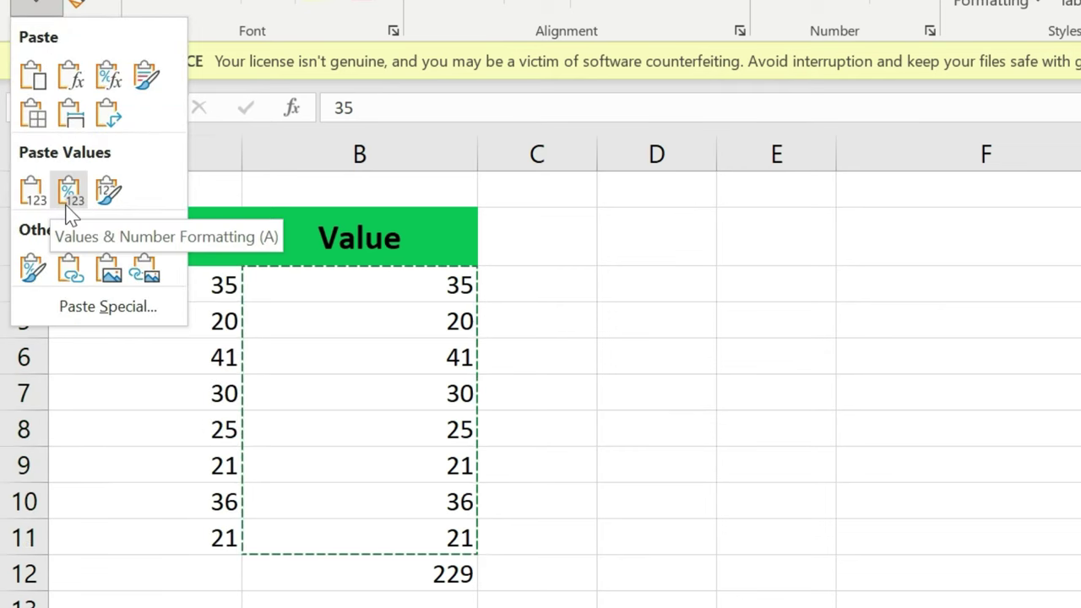
{"action": "left_click", "coordinate": [68, 205]}
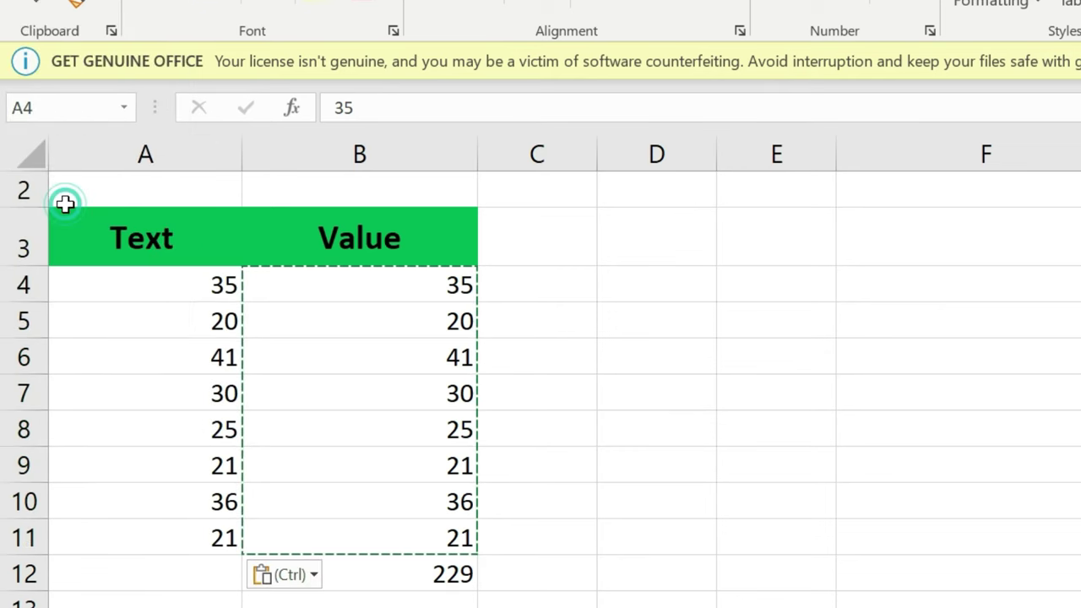
{"action": "left_click", "coordinate": [658, 334]}
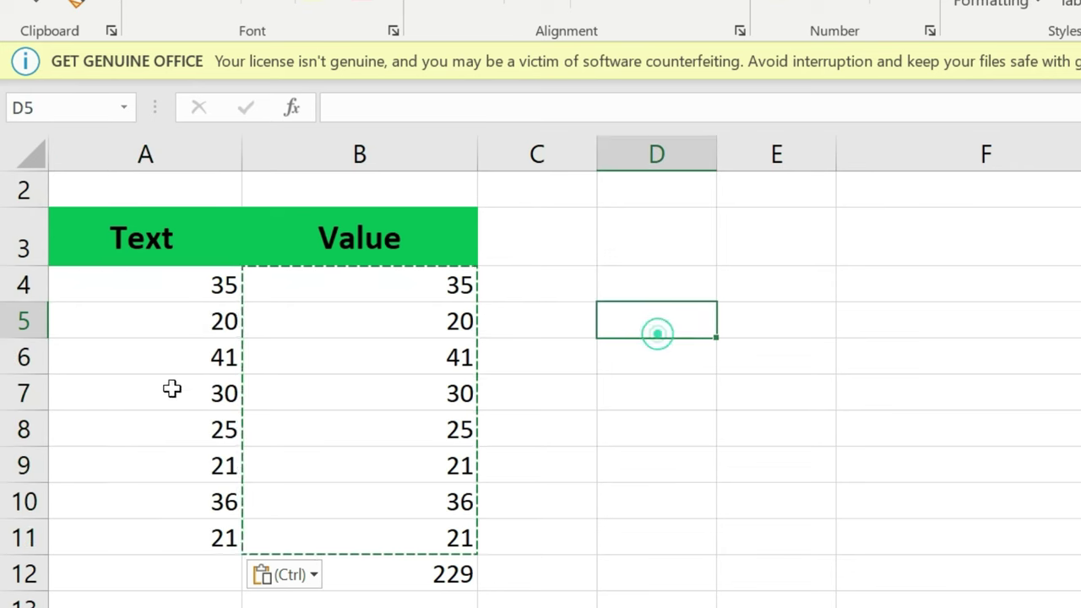
Delete the helper VALUE formulas and total from B4:B12.
{"action": "left_click_drag", "start_coordinate": [302, 289], "coordinate": [311, 533]}
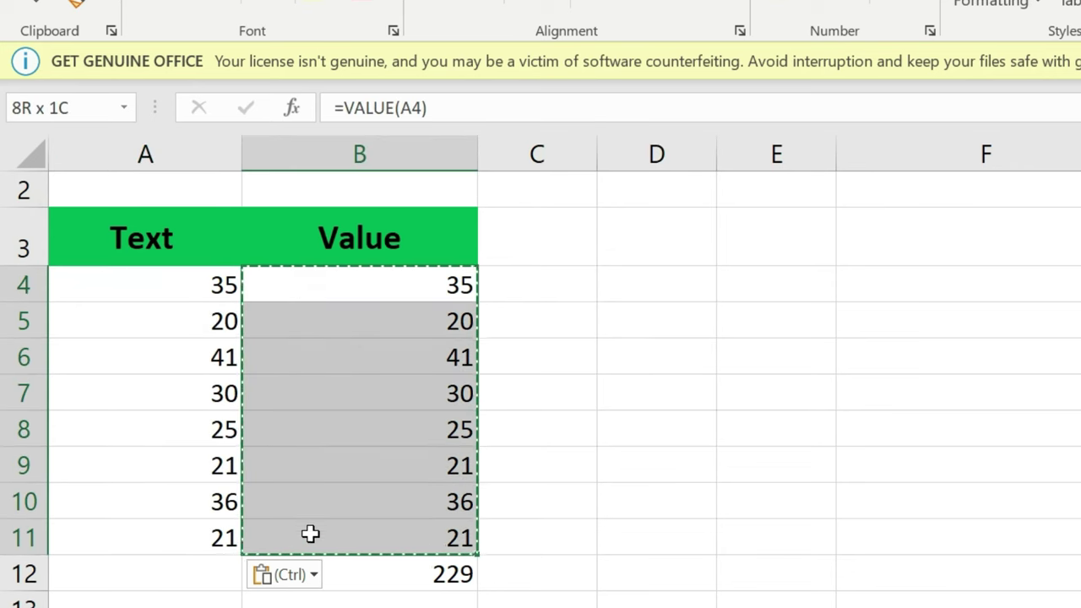
{"action": "left_click_drag", "start_coordinate": [178, 291], "coordinate": [178, 541]}
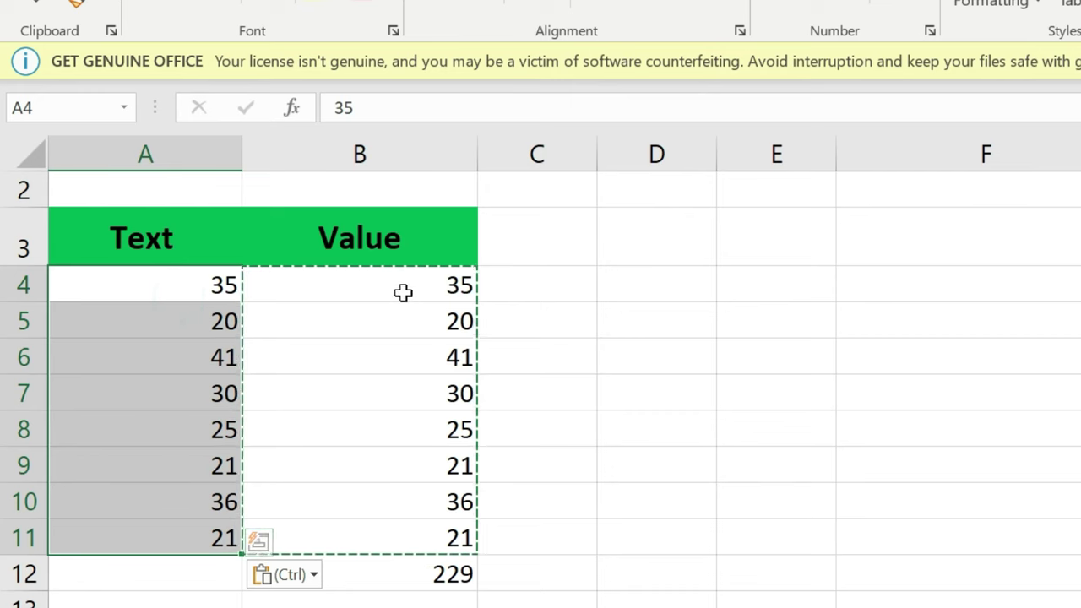
{"action": "left_click_drag", "start_coordinate": [403, 293], "coordinate": [418, 588]}
{"action": "key", "text": "Delete"}
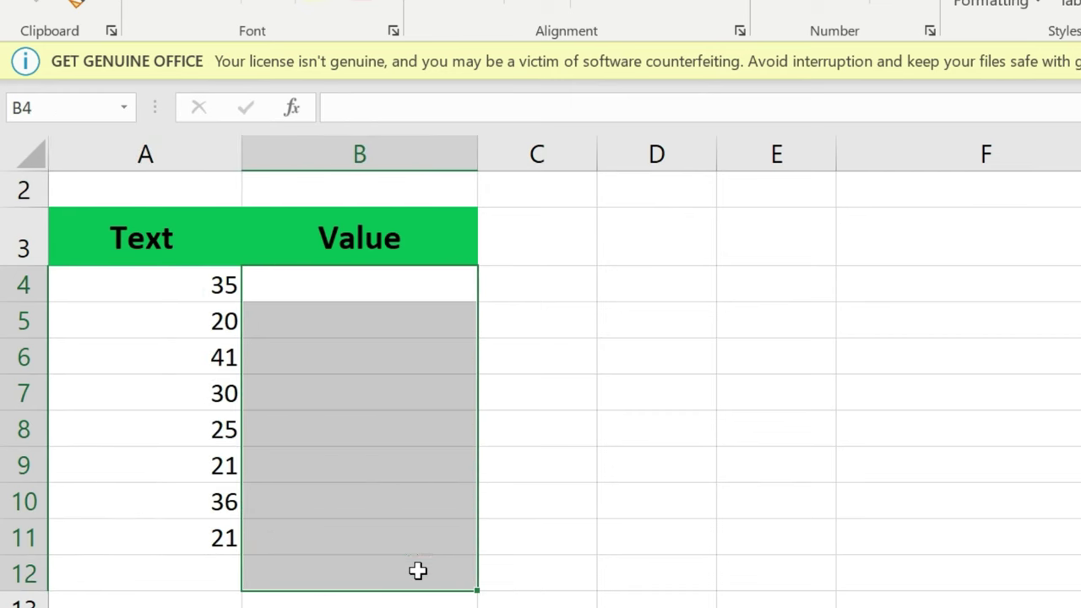
{"action": "left_click", "coordinate": [603, 434]}
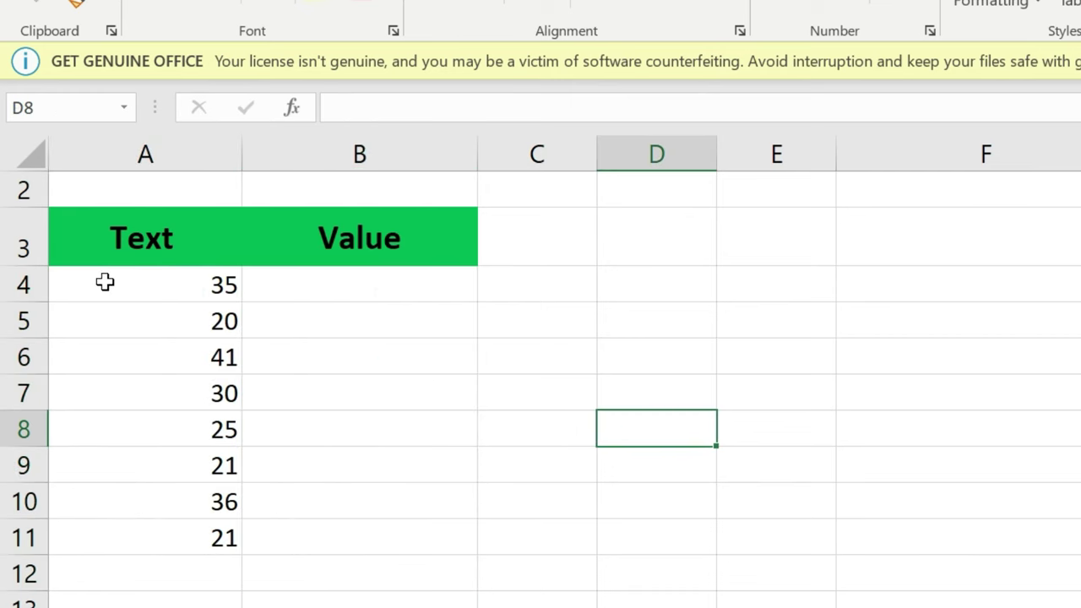
Replace the 21 in A11 with =sum(A4:A10), showing 208.
{"action": "left_click_drag", "start_coordinate": [105, 282], "coordinate": [124, 538]}
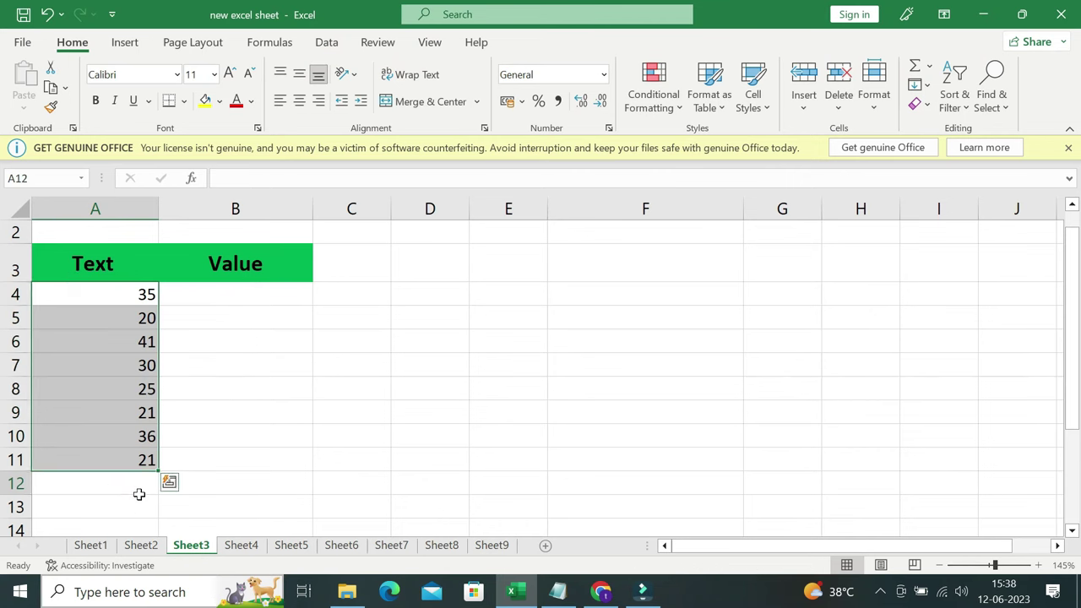
{"action": "left_click", "coordinate": [137, 490]}
{"action": "left_click_drag", "start_coordinate": [119, 295], "coordinate": [120, 476]}
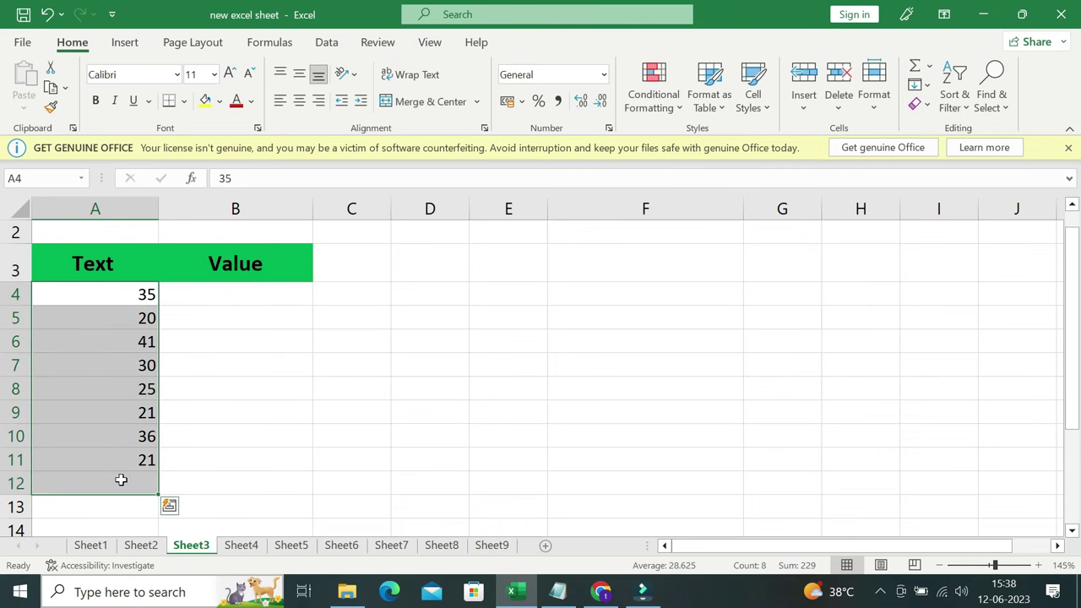
{"action": "left_click", "coordinate": [123, 464]}
{"action": "key", "text": "Delete"}
{"action": "type", "text": "=sum("}
{"action": "left_click_drag", "start_coordinate": [84, 291], "coordinate": [110, 430]}
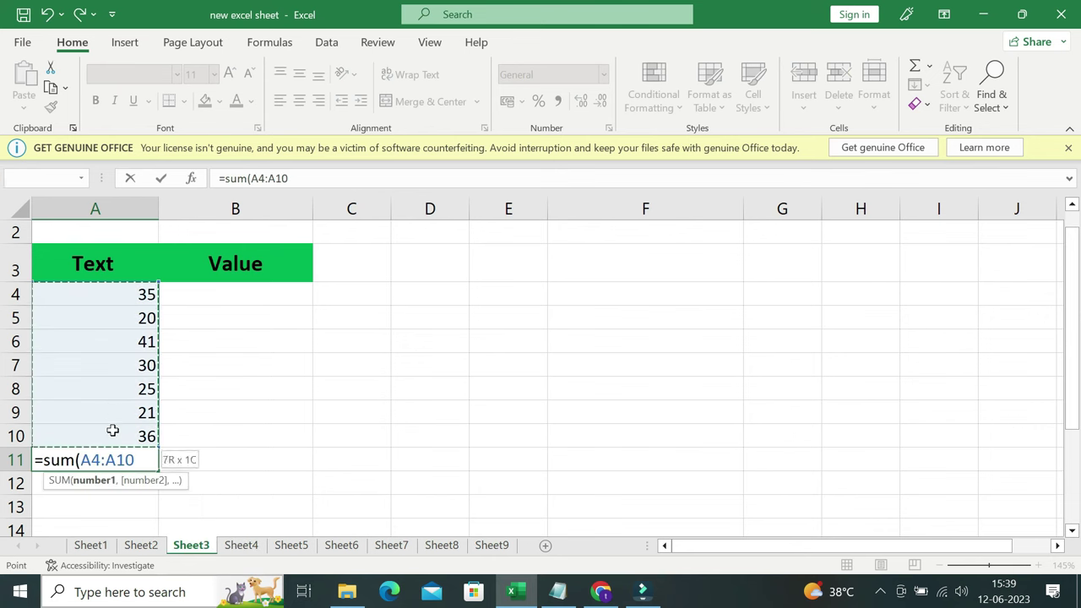
{"action": "key", "text": "Return"}
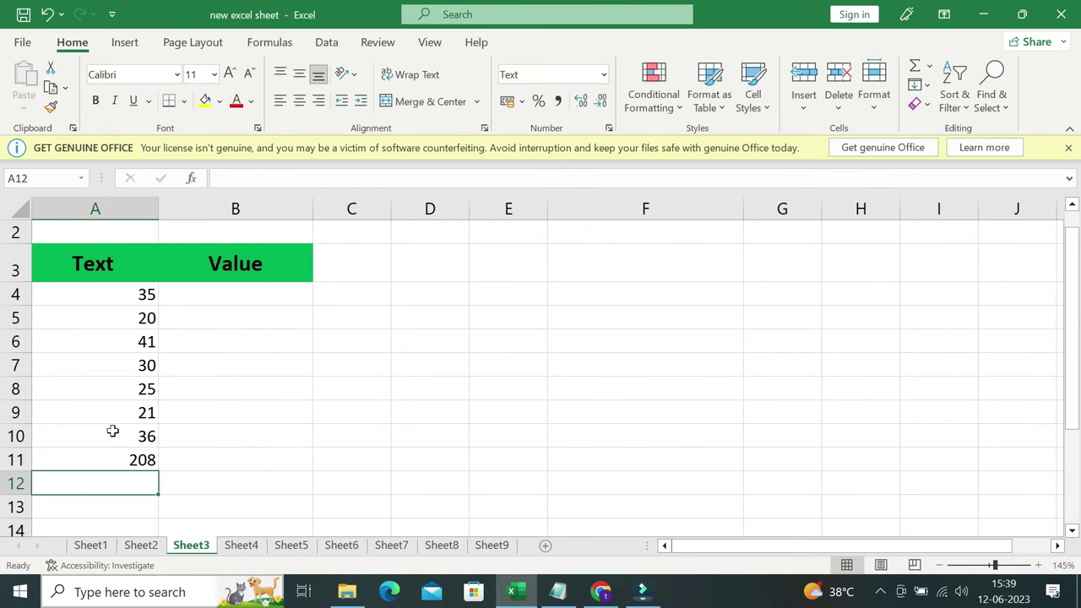
Check the value in A6 and the sum of A4:A8.
{"action": "left_click_drag", "start_coordinate": [121, 298], "coordinate": [121, 338]}
{"action": "left_click", "coordinate": [121, 341]}
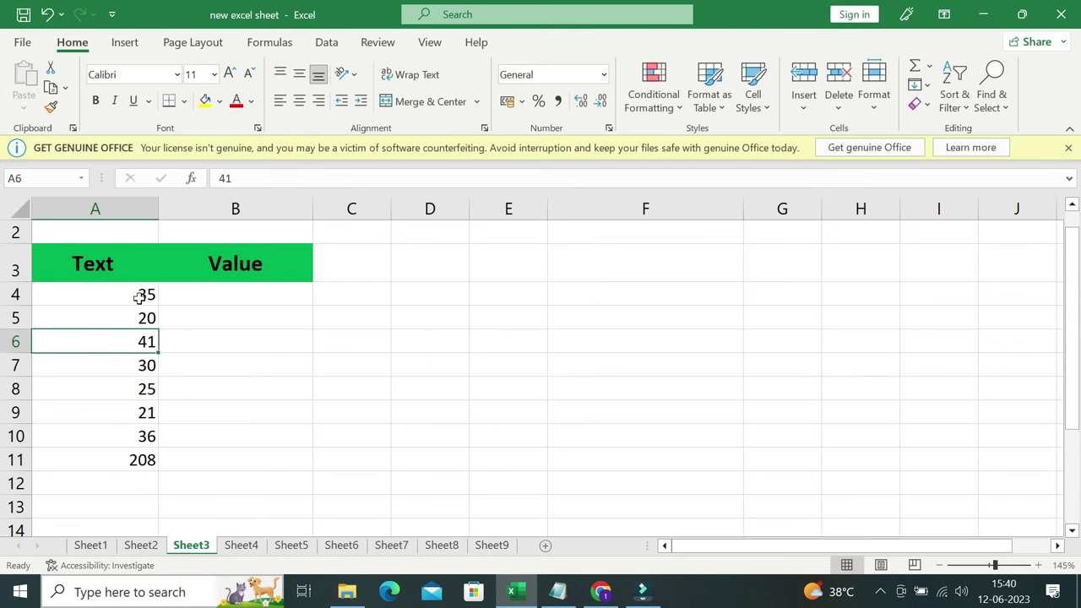
{"action": "left_click_drag", "start_coordinate": [140, 296], "coordinate": [136, 378]}
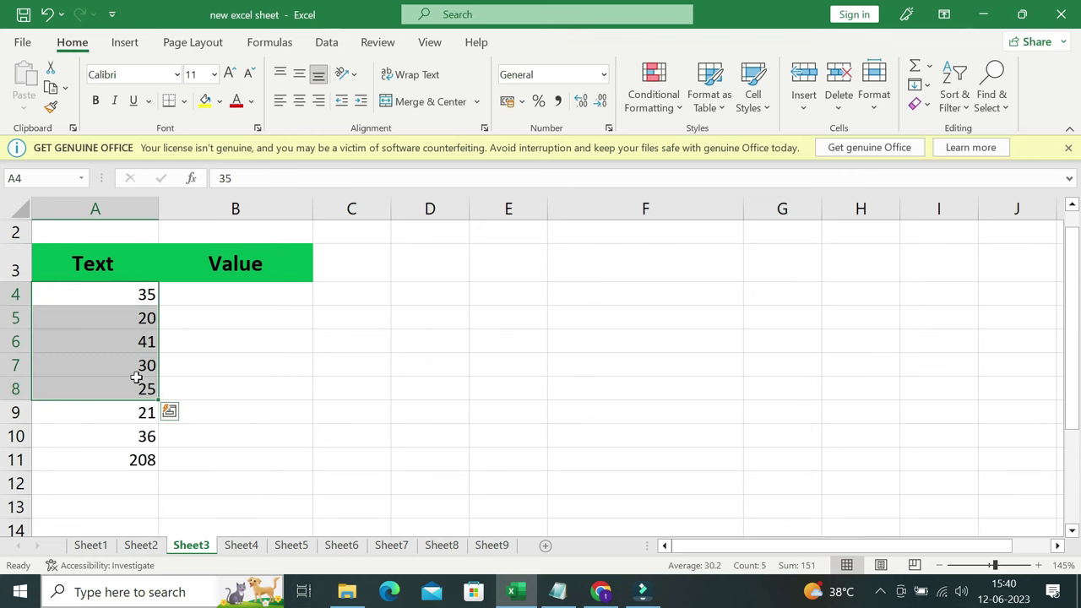
{"action": "left_click", "coordinate": [291, 330]}
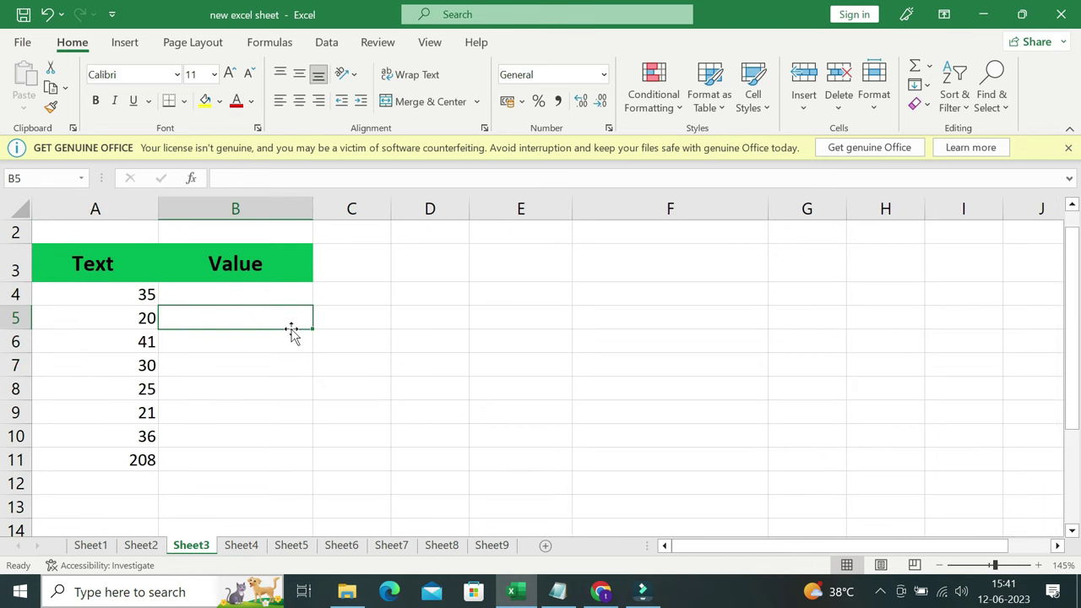